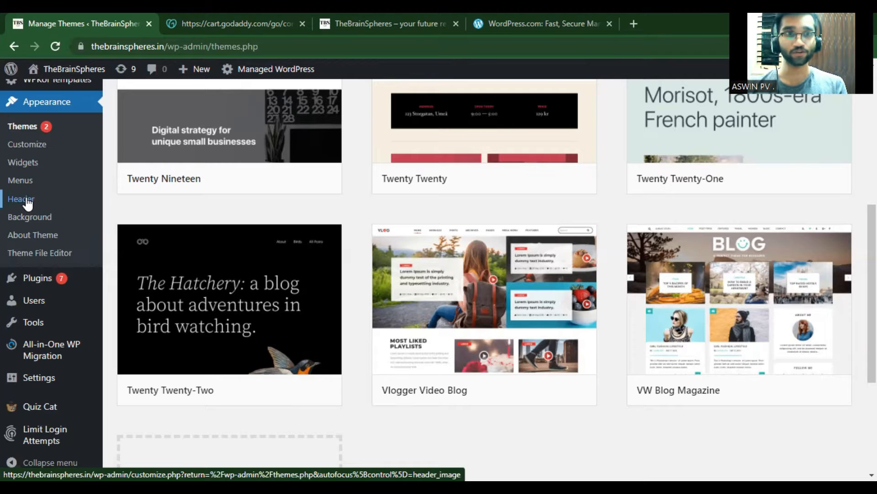
Look over the installed themes, and examine the home page content on the live TheBrainSpheres site.
scroll(121, 181, "up", 3)
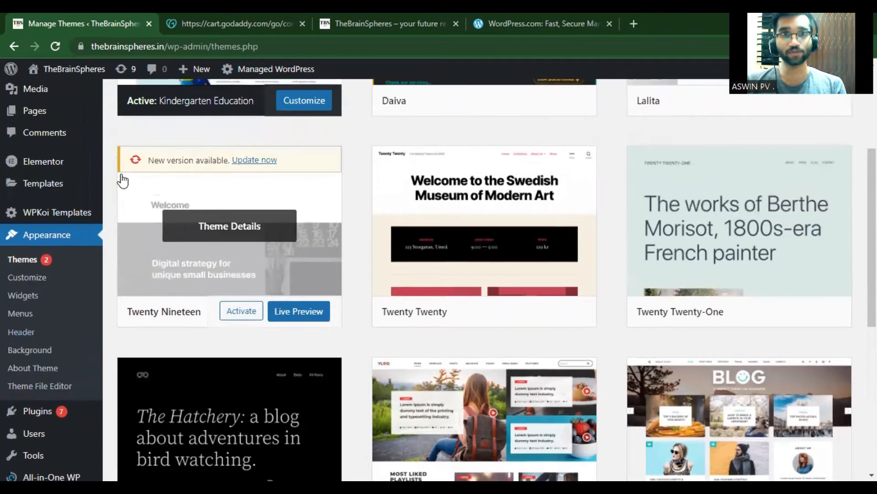
scroll(123, 181, "up", 1)
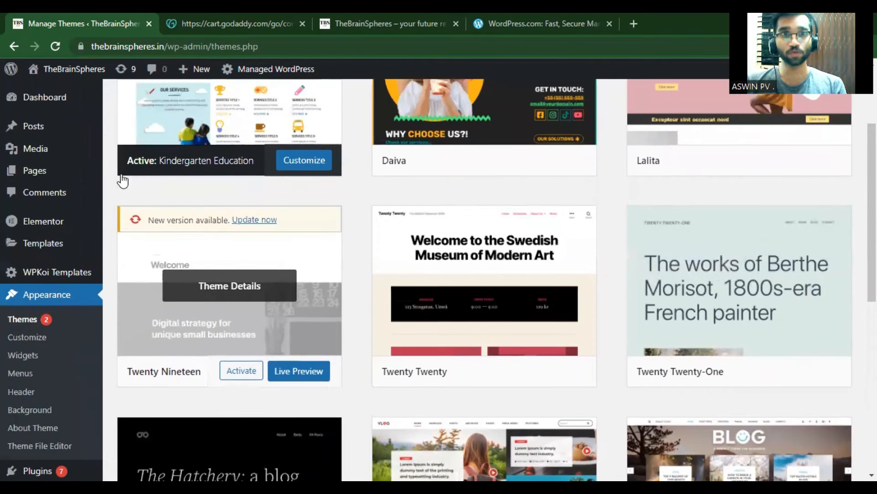
left_click(373, 13)
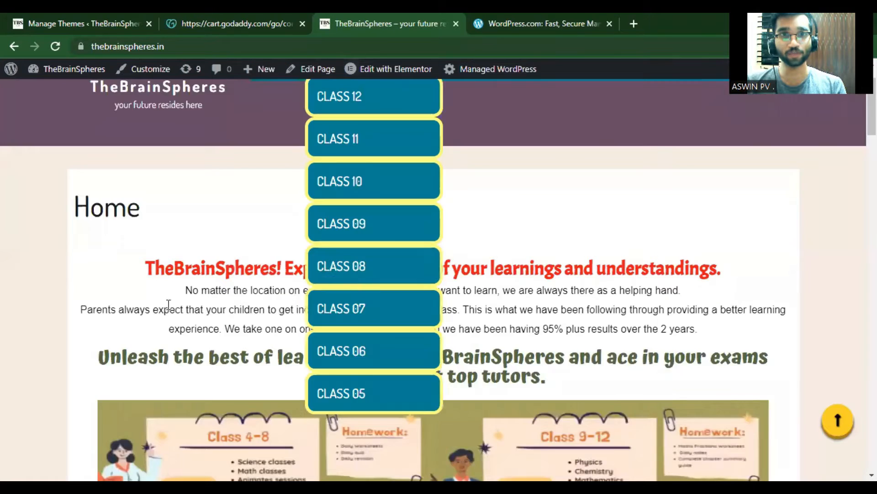
scroll(182, 249, "down", 1)
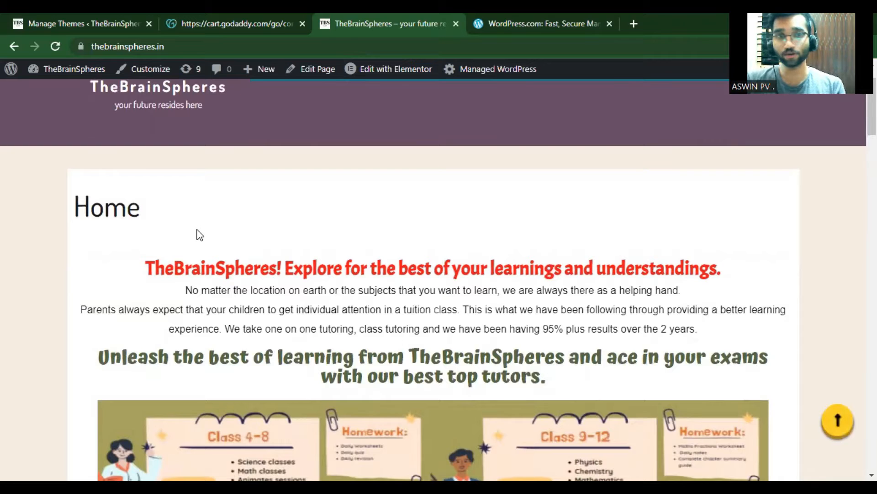
scroll(200, 235, "down", 1)
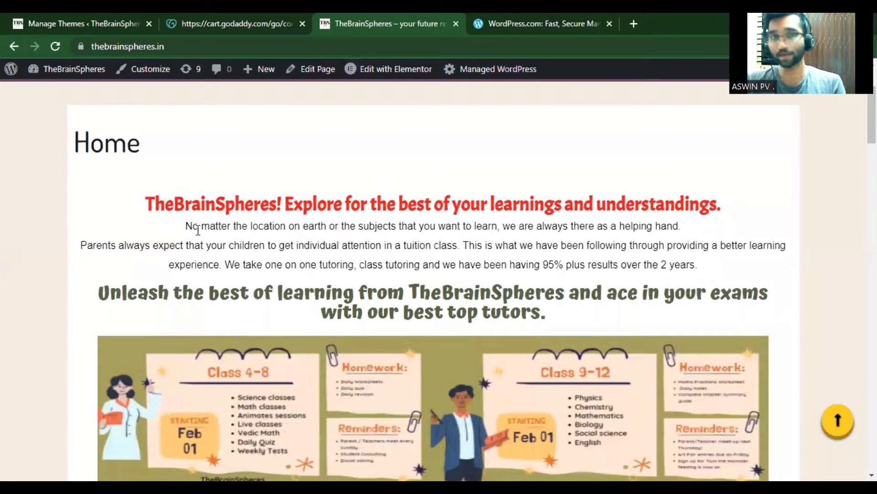
scroll(182, 243, "down", 1)
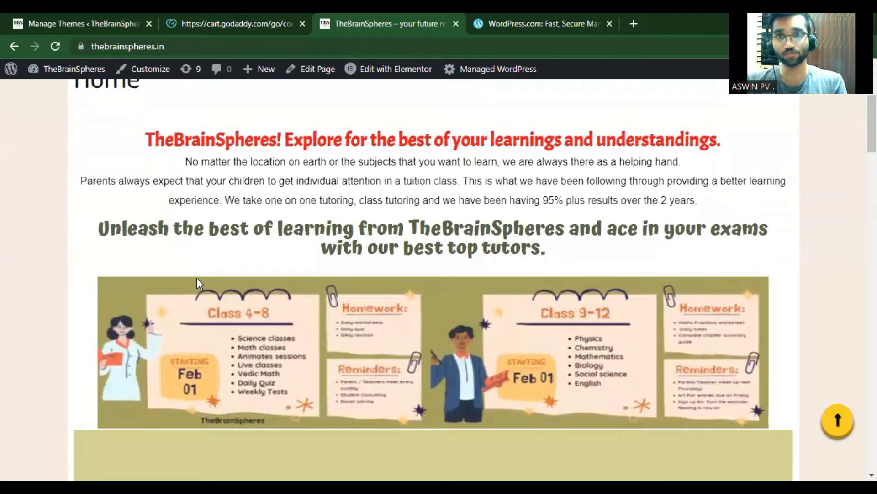
scroll(197, 278, "up", 1)
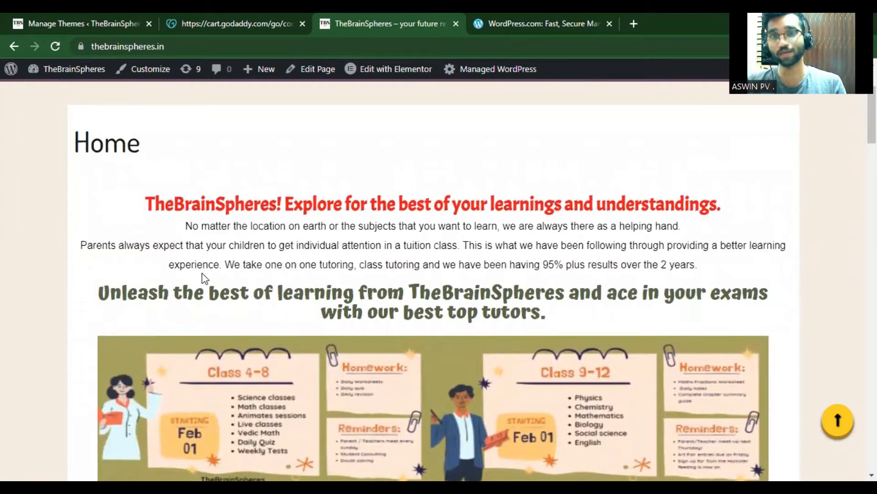
scroll(211, 278, "up", 2)
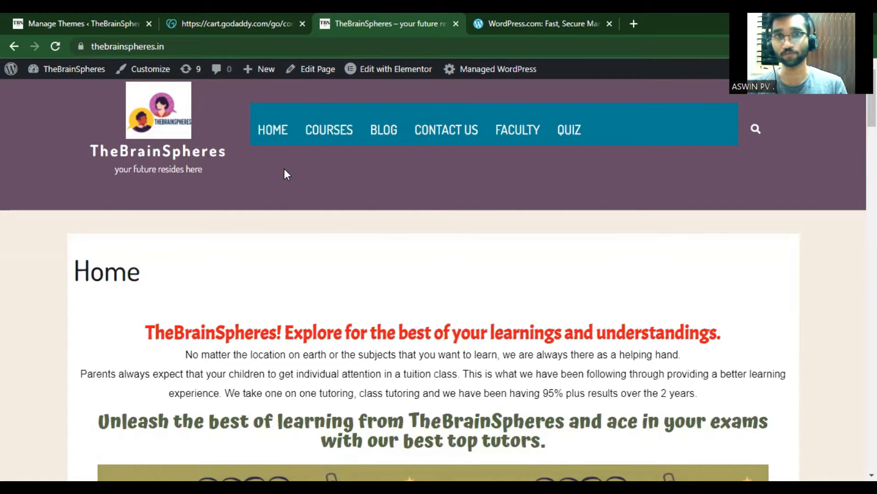
left_click(60, 13)
scroll(170, 379, "up", 3)
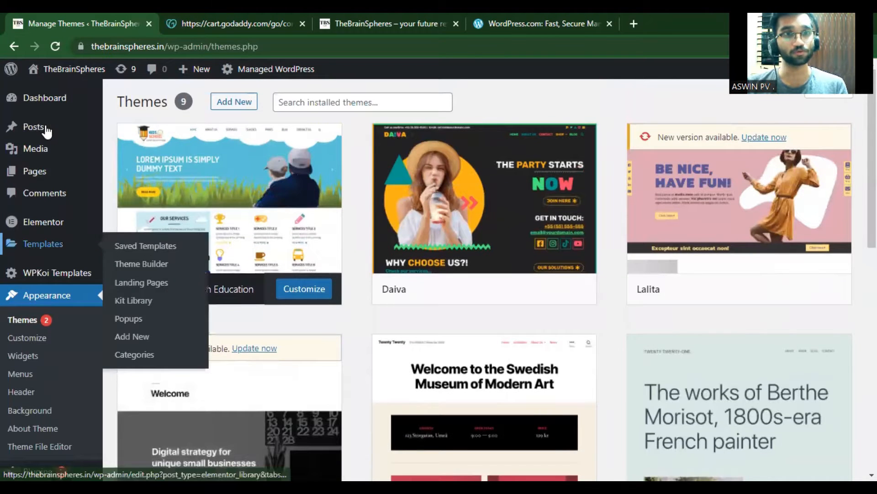
mouse_move(56, 136)
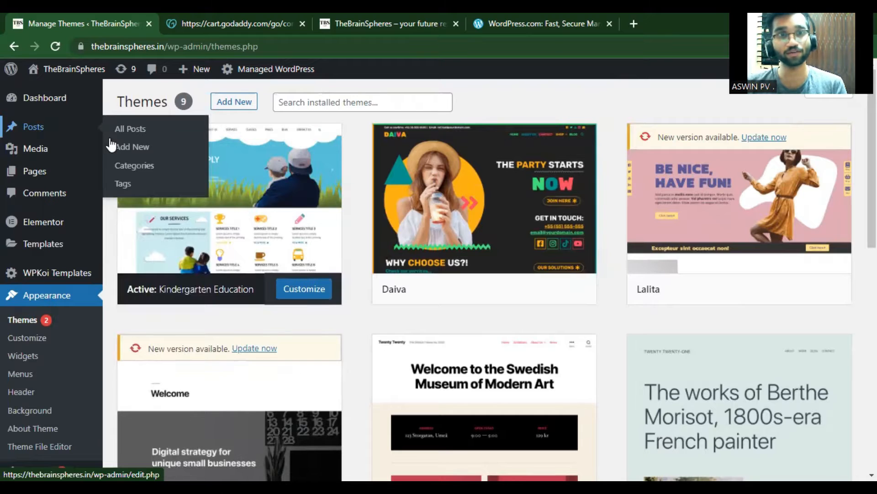
left_click(141, 149)
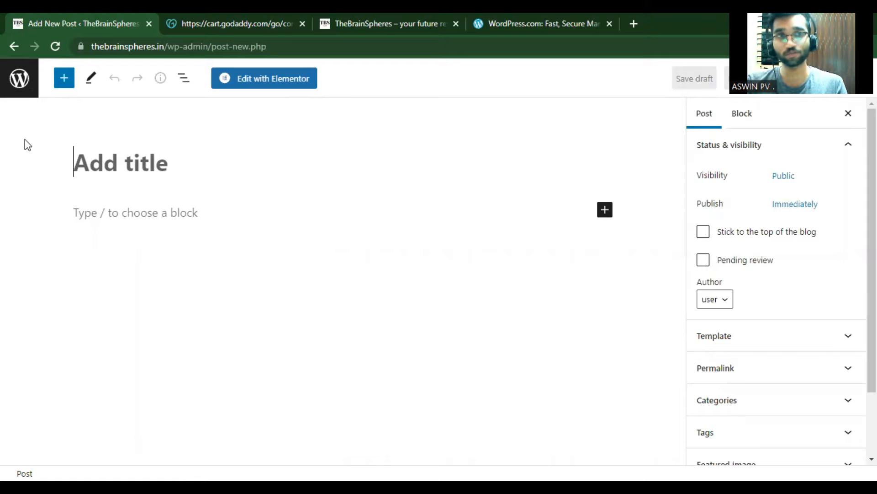
left_click(15, 46)
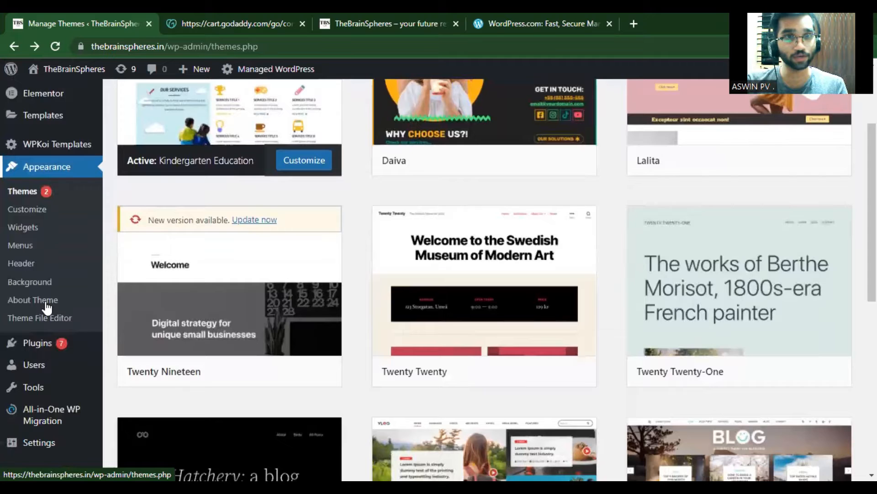
Open the page for adding new plugins and look through the GoDaddy recommended plugins.
mouse_move(49, 350)
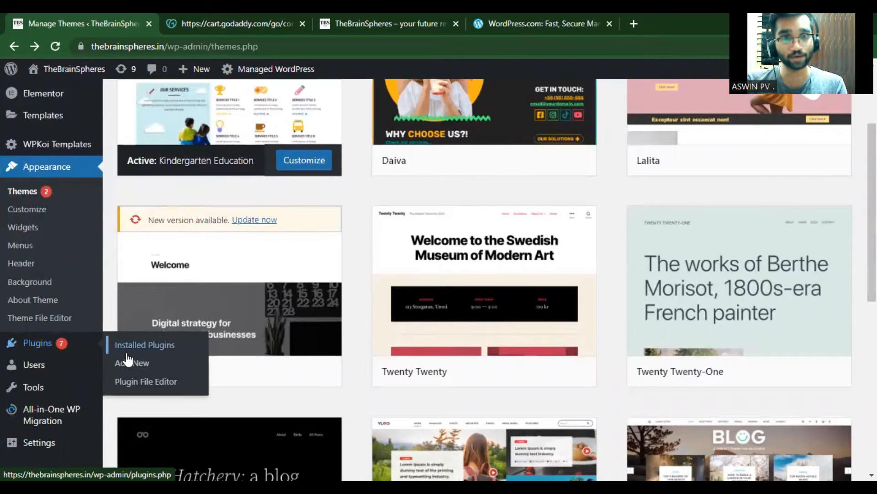
left_click(126, 372)
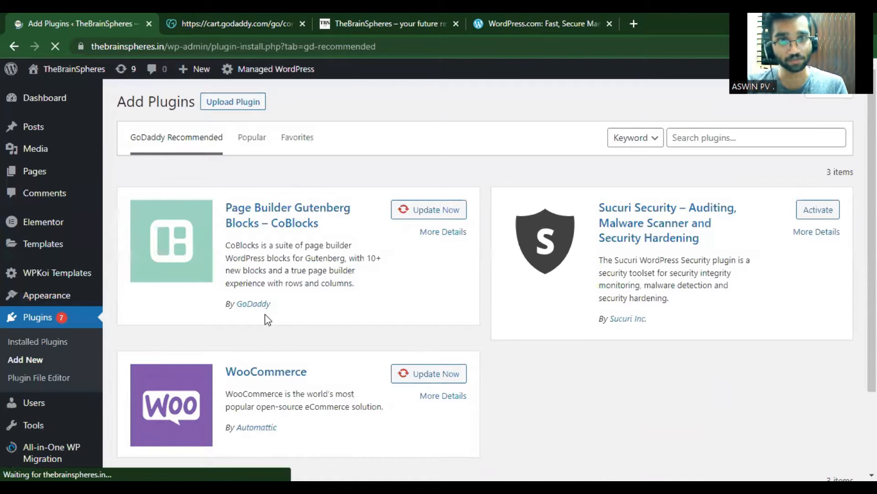
scroll(268, 309, "down", 3)
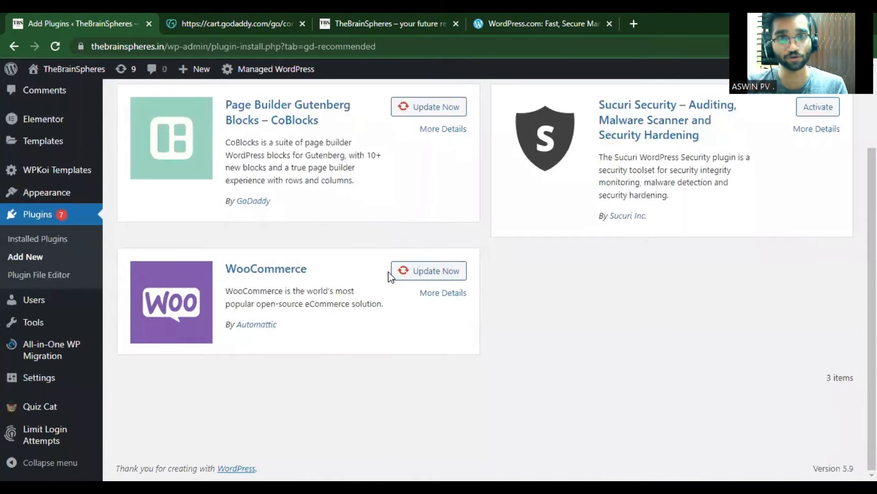
scroll(388, 272, "up", 3)
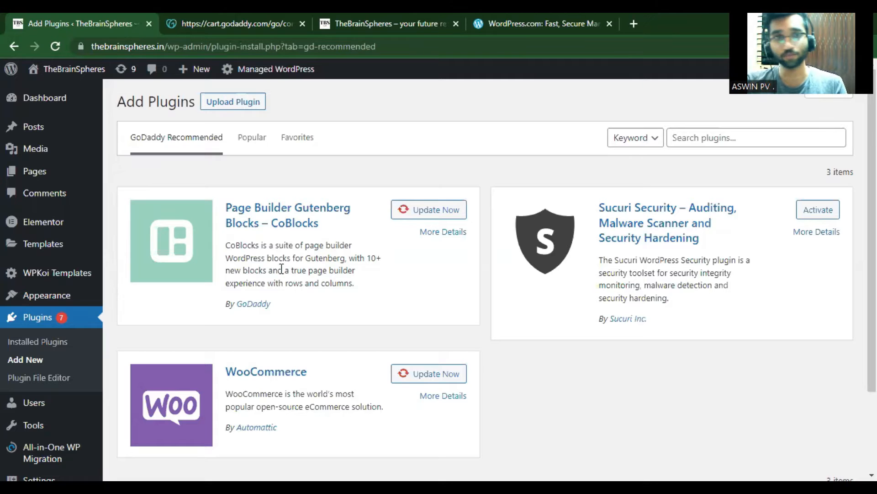
Open the plugin .zip upload form, bring up its file picker and close it without choosing a file.
left_click(209, 108)
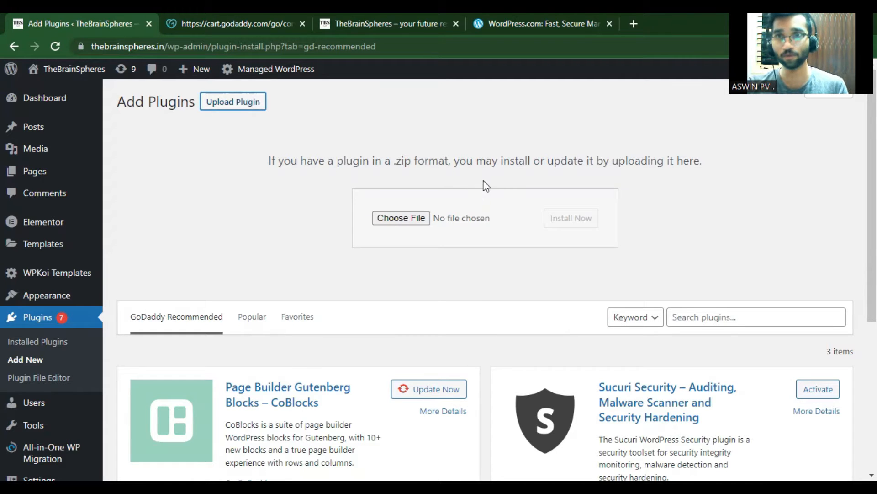
left_click(405, 227)
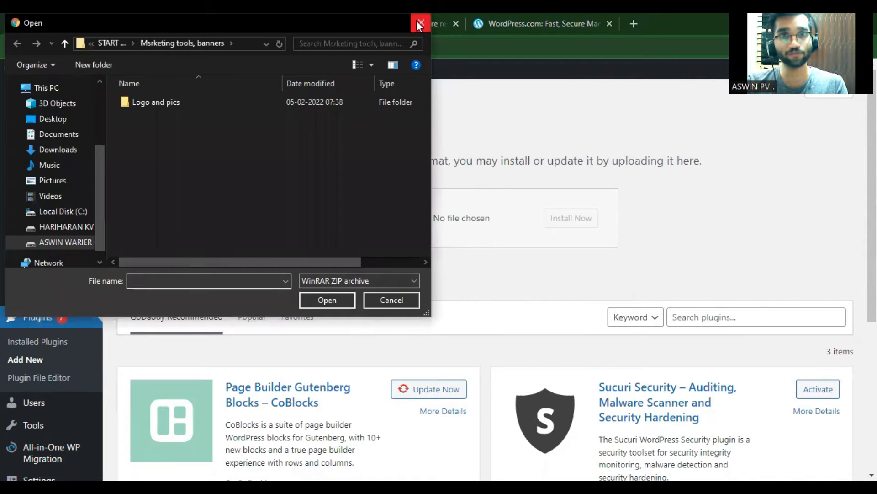
left_click(418, 23)
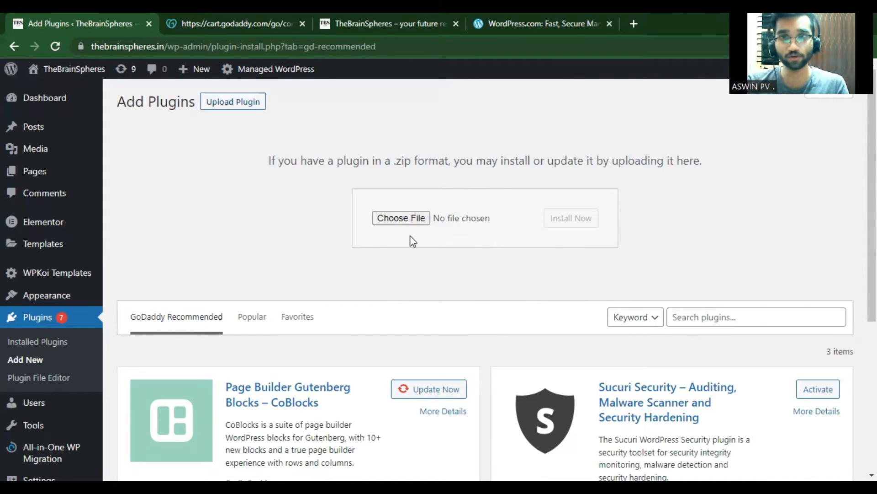
Search the plugin directory for "elementor".
scroll(409, 240, "down", 1)
scroll(403, 242, "down", 1)
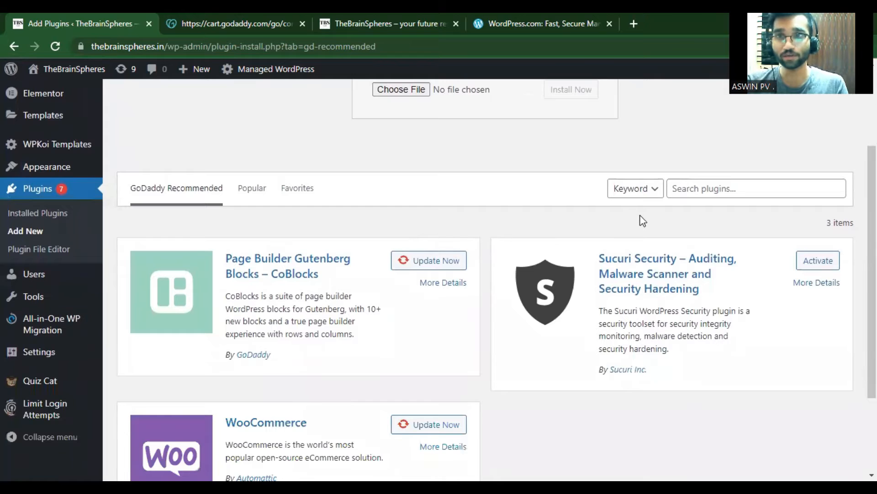
left_click(693, 189)
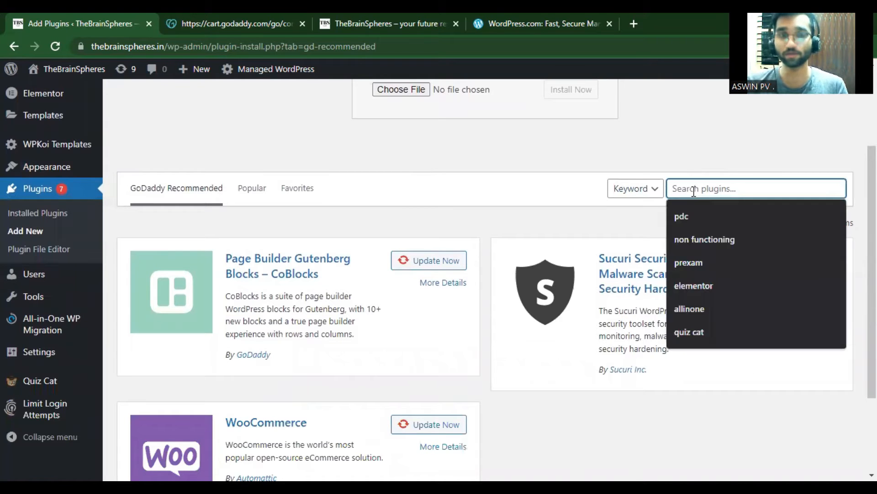
type("elem")
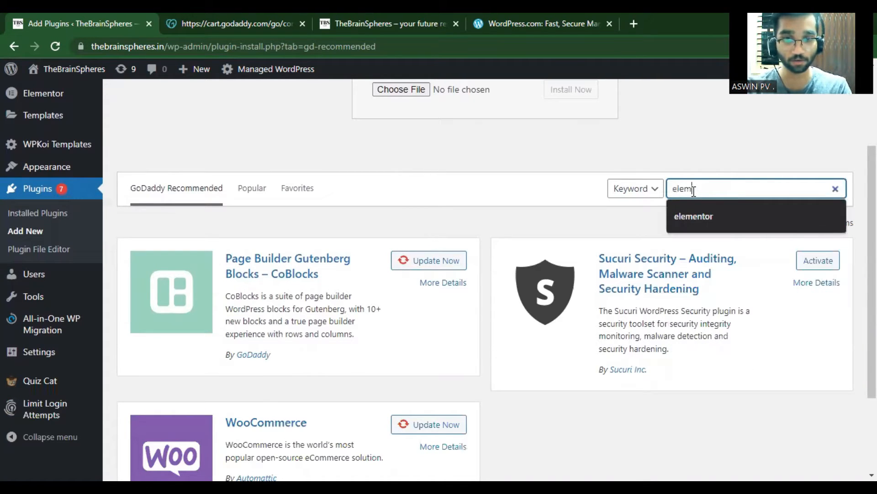
type("entor")
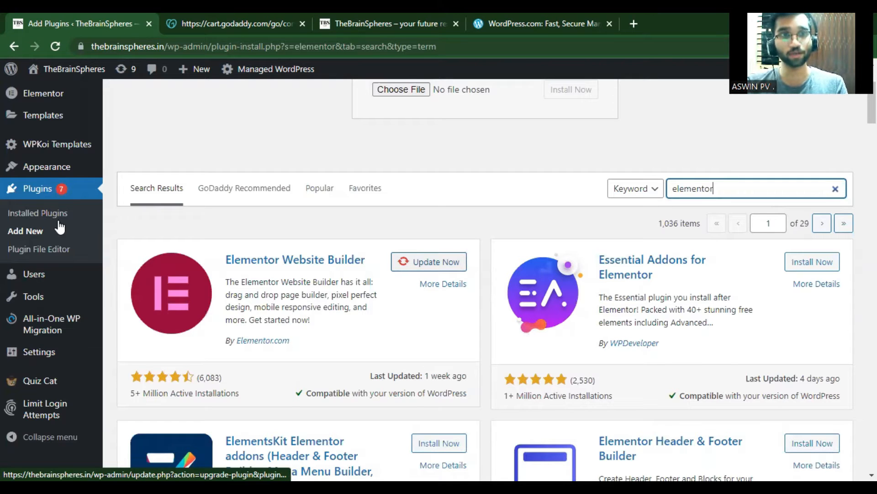
Create a new post and title it "Home".
scroll(151, 128, "up", 3)
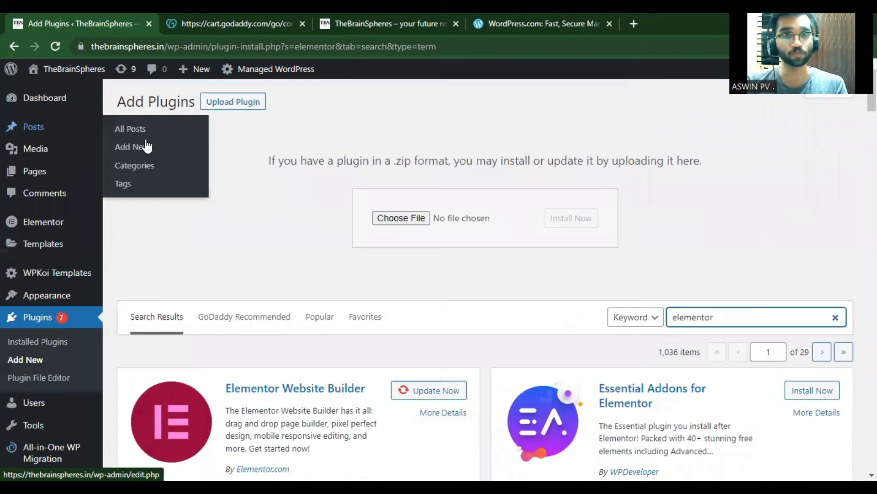
left_click(131, 153)
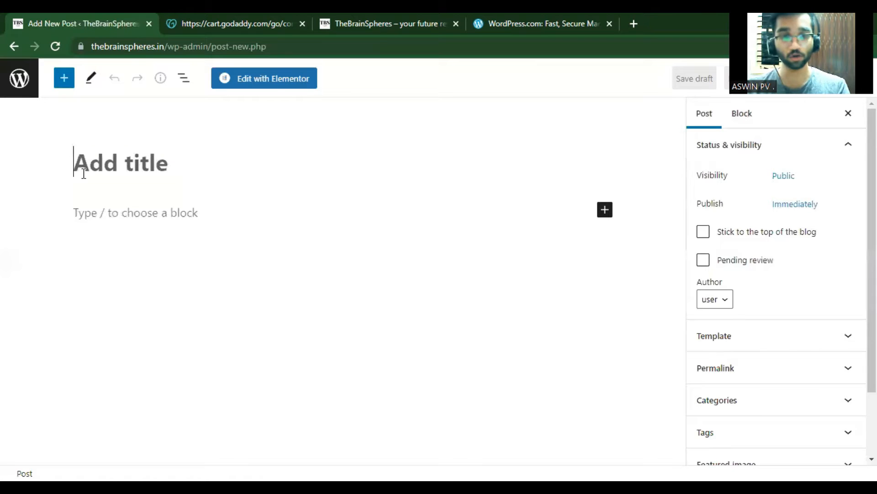
type("Homr")
key("BackSpace")
type("e")
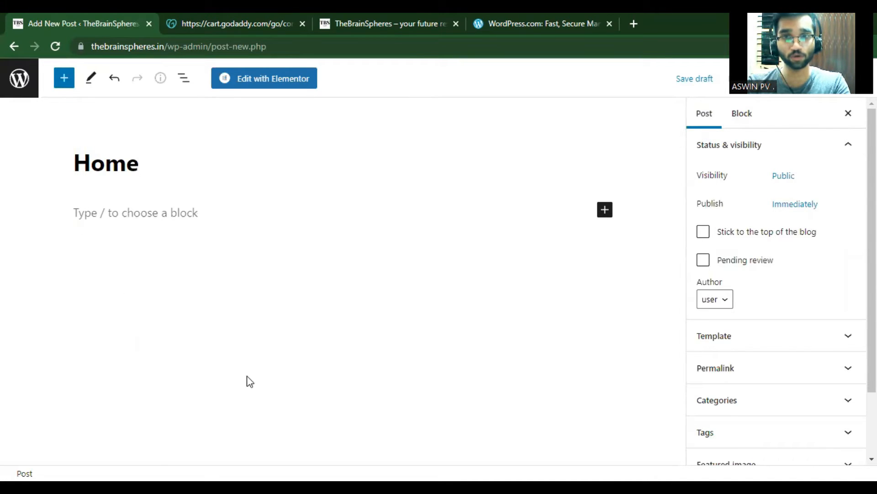
Expand the Permalink, Tags and Featured image sections of the post settings to examine their options.
scroll(699, 319, "down", 2)
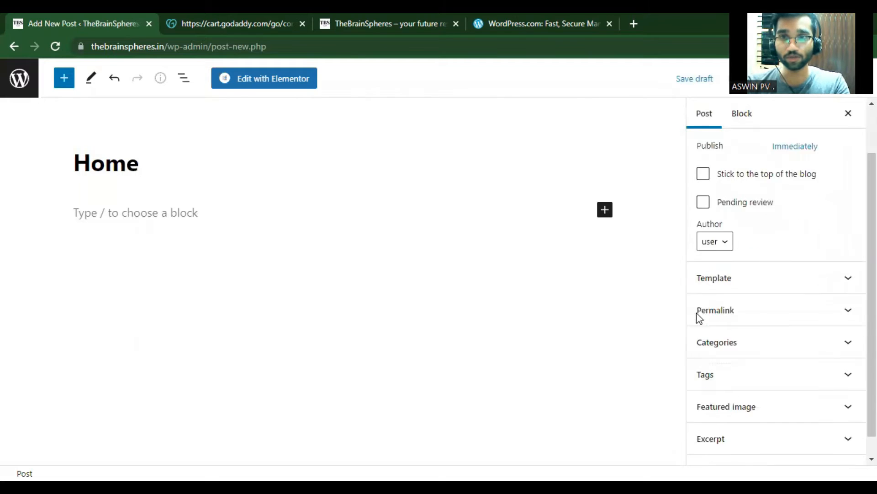
left_click(720, 295)
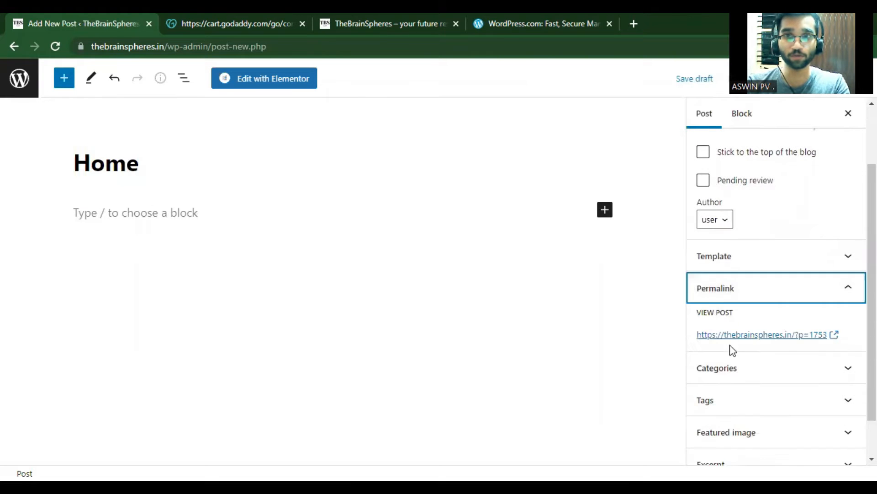
scroll(721, 315, "down", 1)
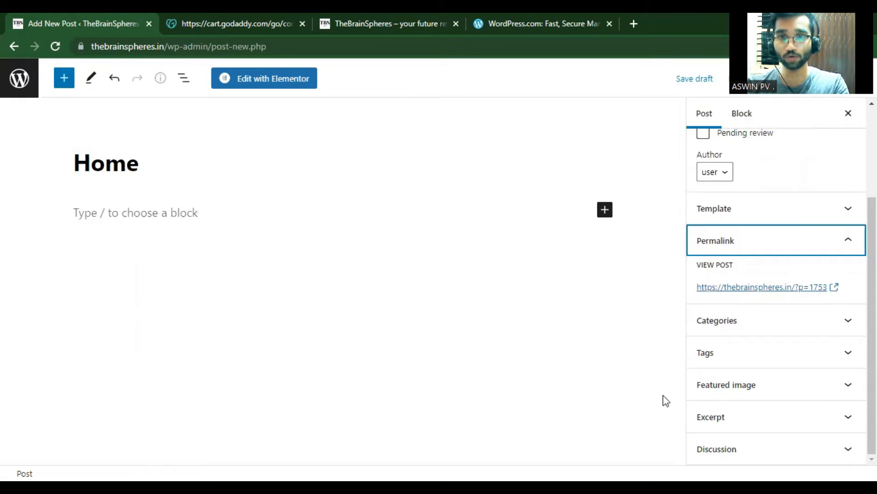
left_click(710, 363)
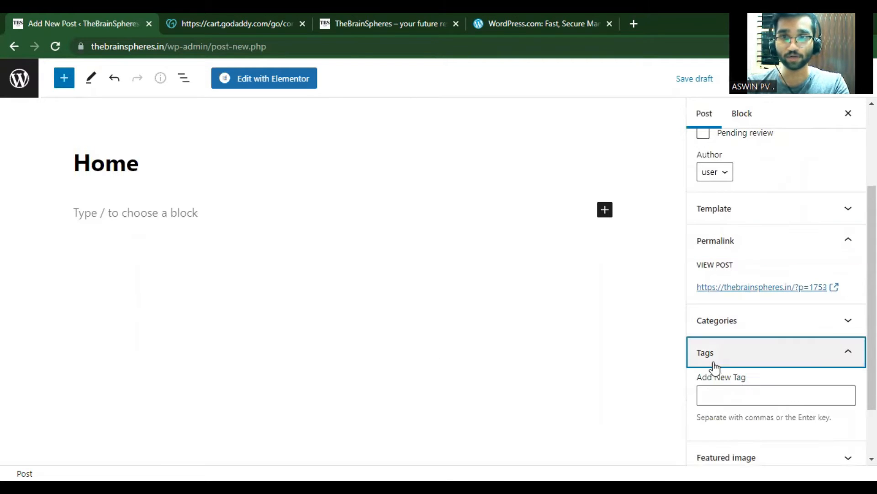
scroll(720, 421, "down", 2)
left_click(713, 392)
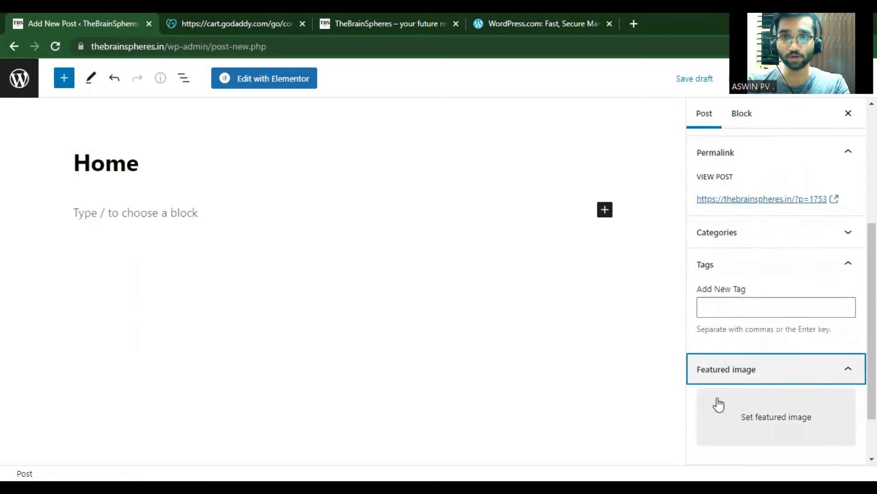
scroll(750, 365, "down", 2)
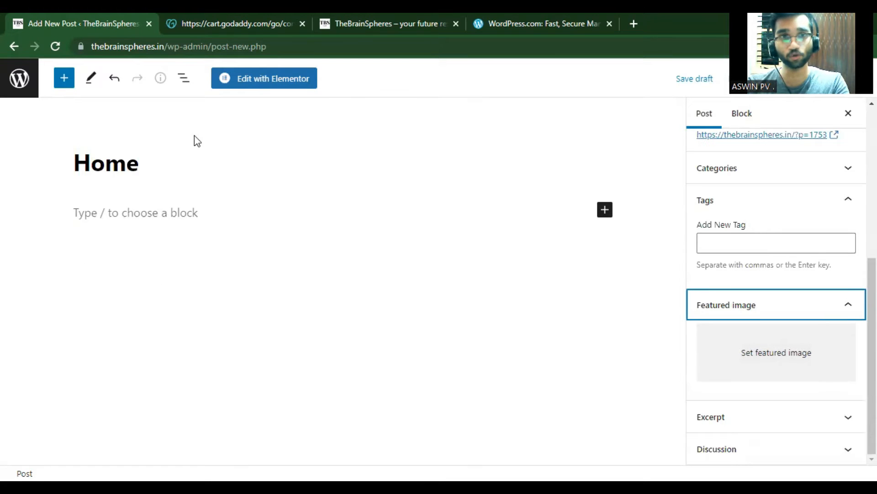
Switch to the live TheBrainSpheres site and reload its Home page to examine the content.
left_click(349, 21)
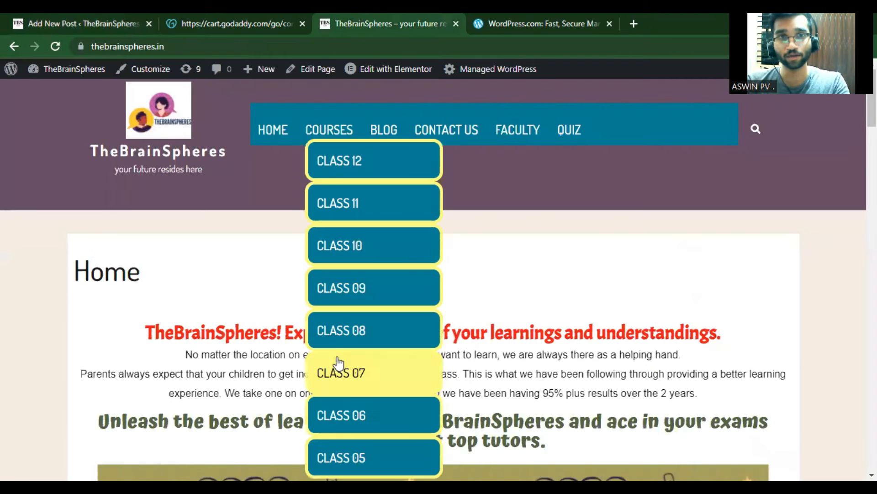
left_click(268, 130)
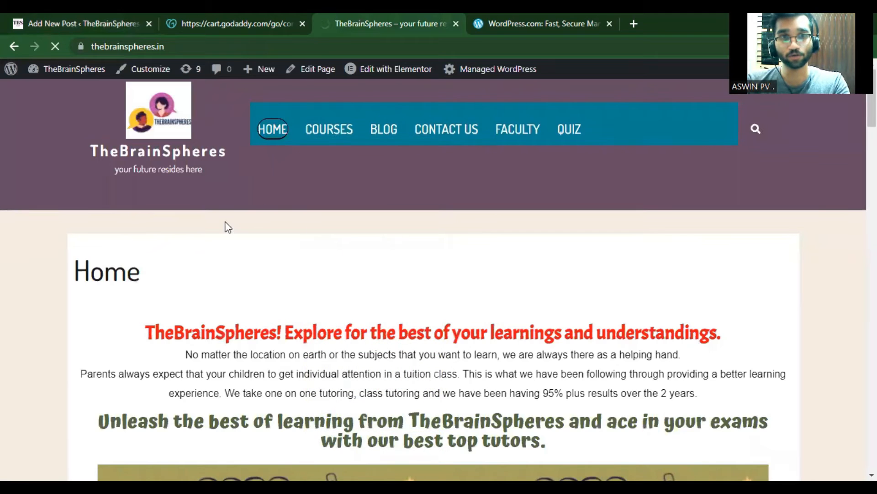
scroll(226, 224, "down", 4)
scroll(225, 220, "down", 2)
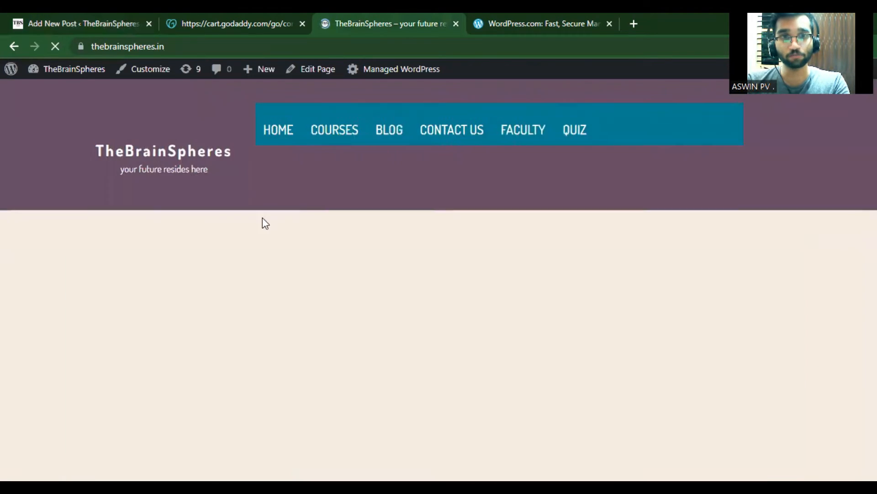
Examine the live Home page's introduction, class banners and the live courses and pricing section.
scroll(276, 293, "down", 4)
scroll(289, 287, "down", 1)
scroll(344, 196, "up", 3)
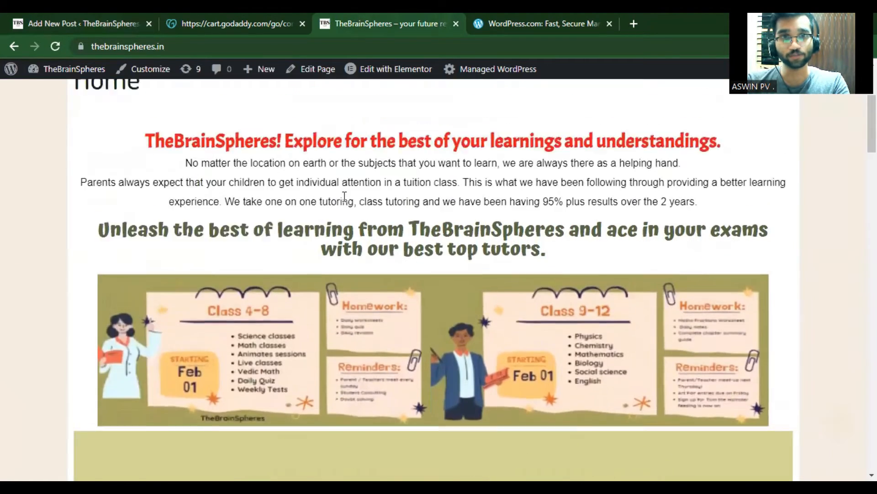
scroll(305, 344, "down", 10)
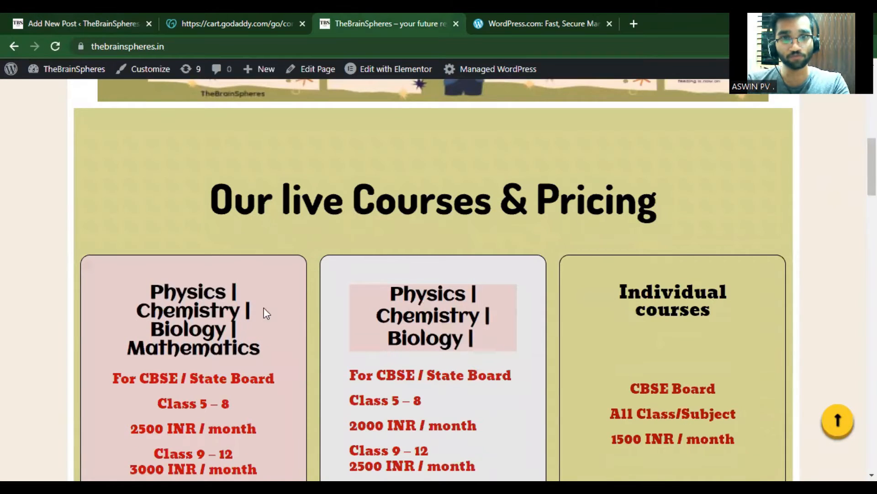
scroll(251, 346, "up", 10)
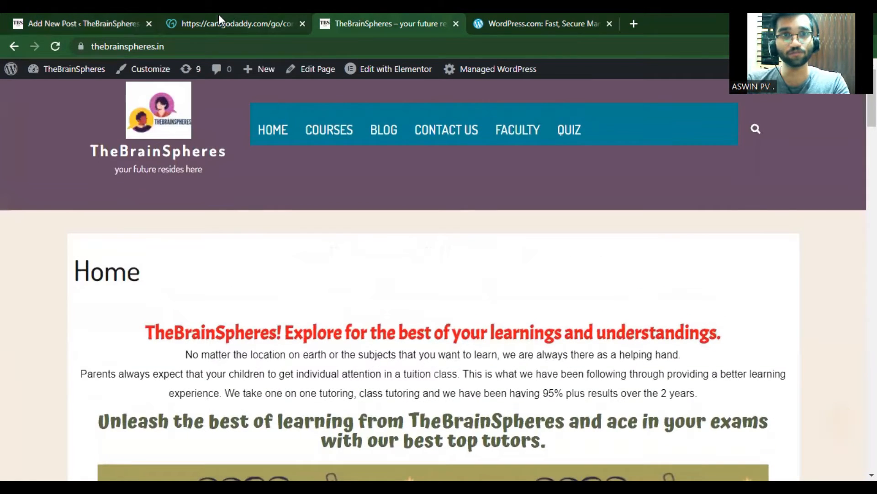
Return to the Home post editor and open the featured image media library to view it, choosing no image.
left_click(78, 22)
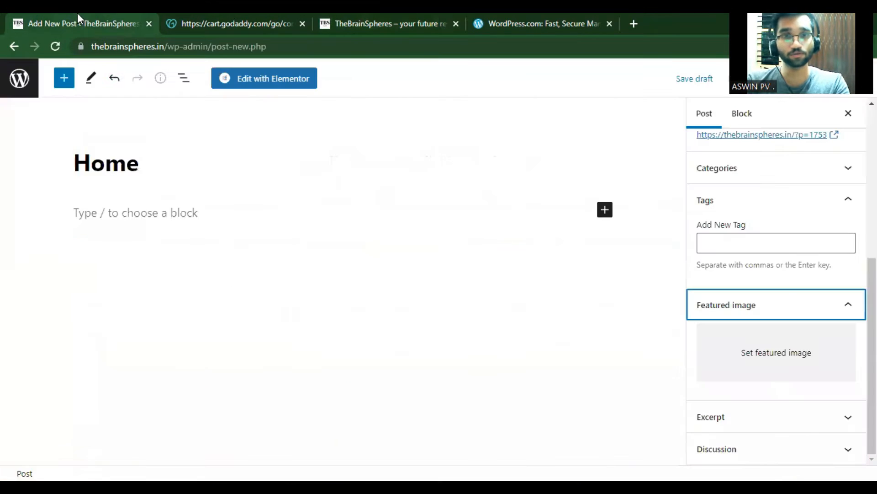
left_click(731, 365)
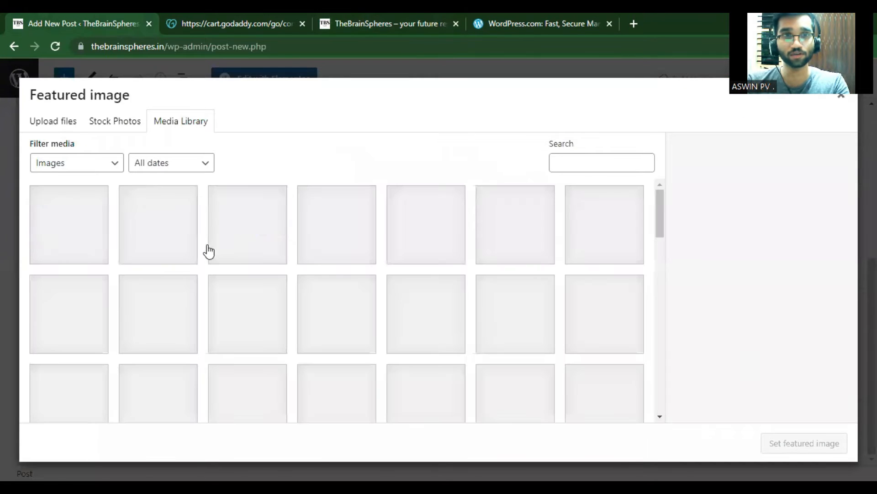
left_click(2, 120)
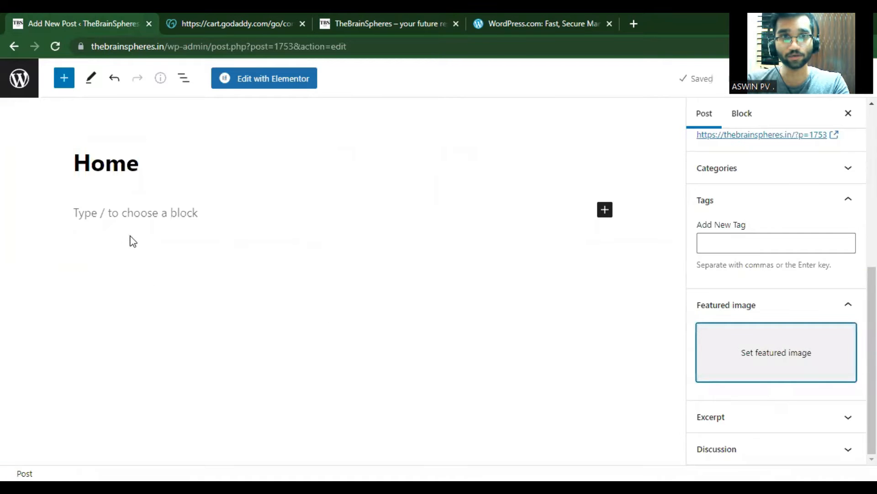
Enter the paragraph "Hello welcome to my homepage!!" below the post title.
left_click(120, 214)
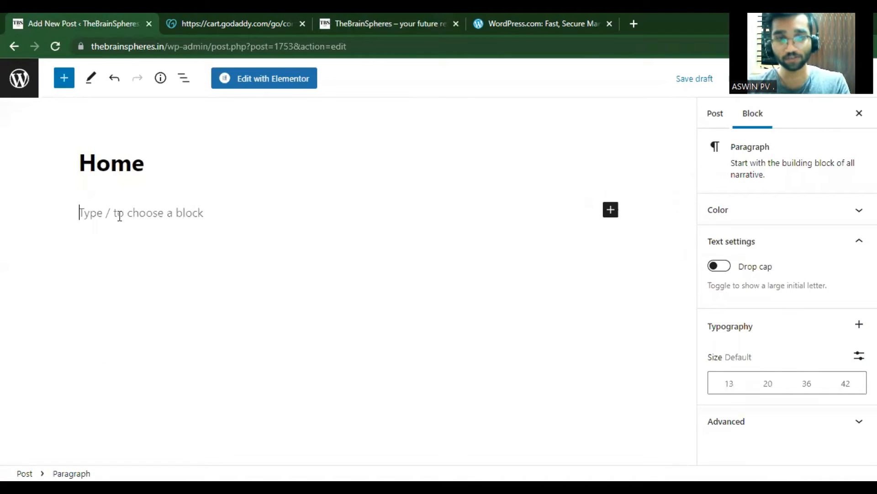
type("H")
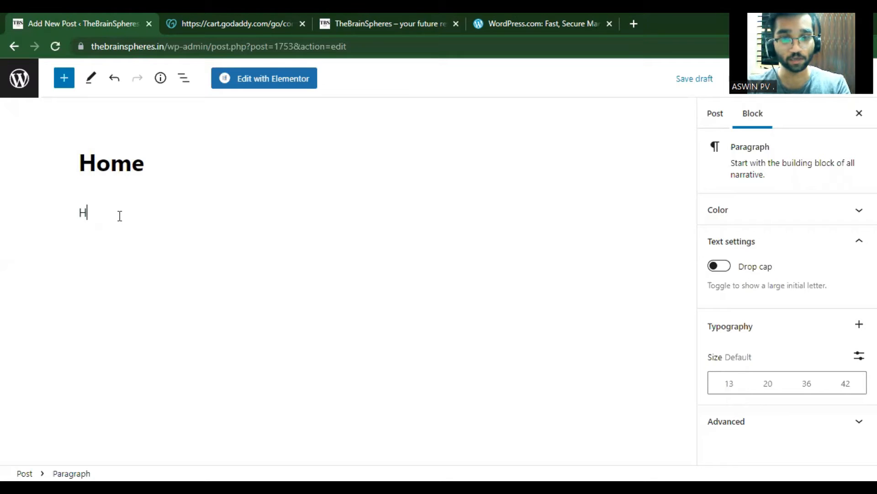
type("ello welcome to my homr")
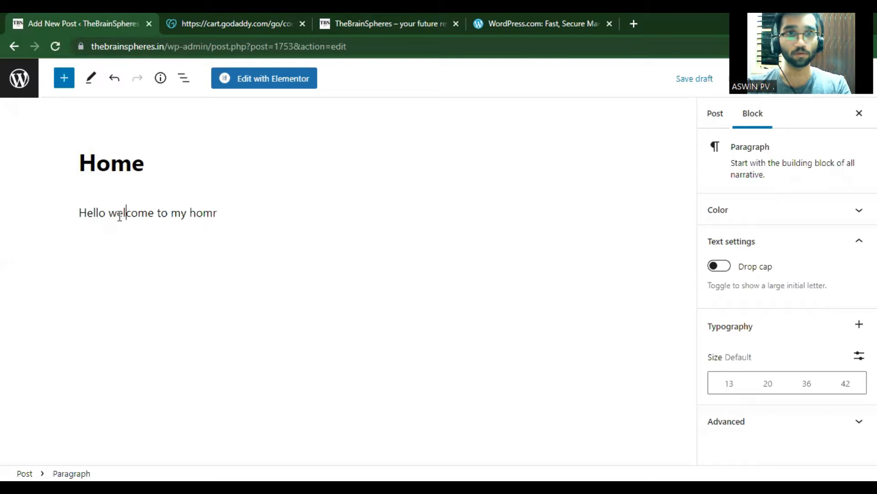
key("BackSpace")
type("epage!!")
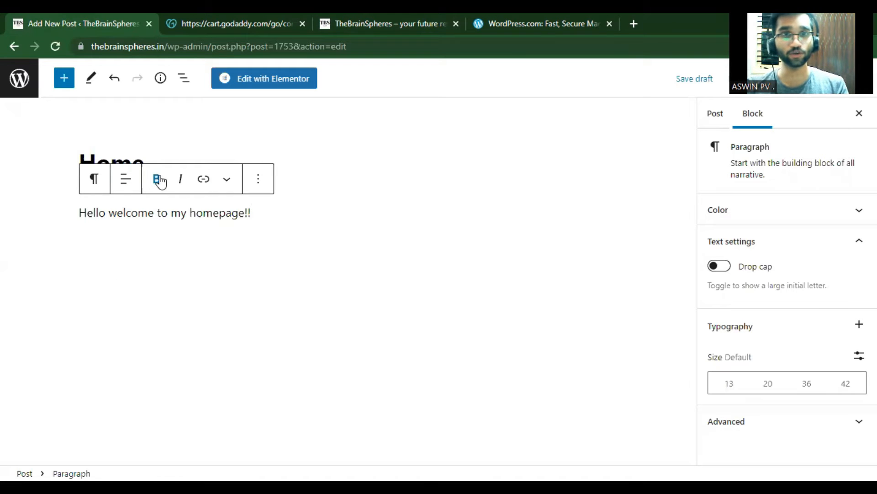
Try the paragraph's bold and text alignment options and duplicate the paragraph block.
left_click(160, 180)
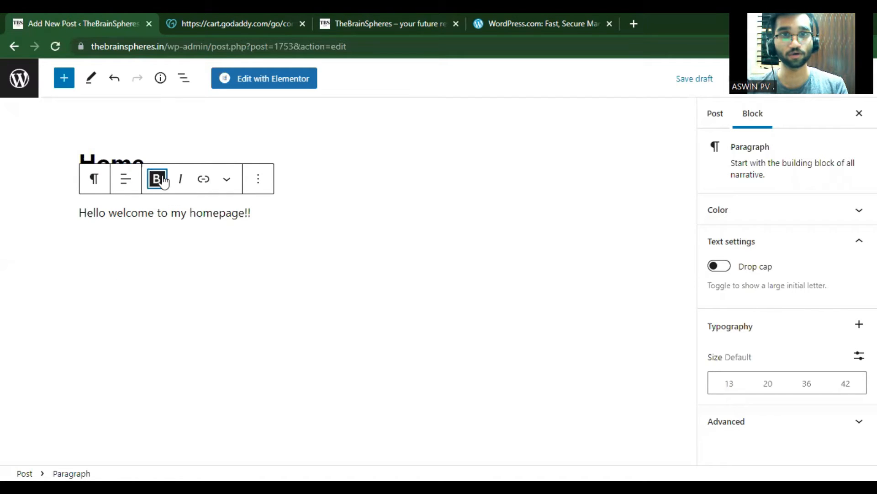
left_click(123, 185)
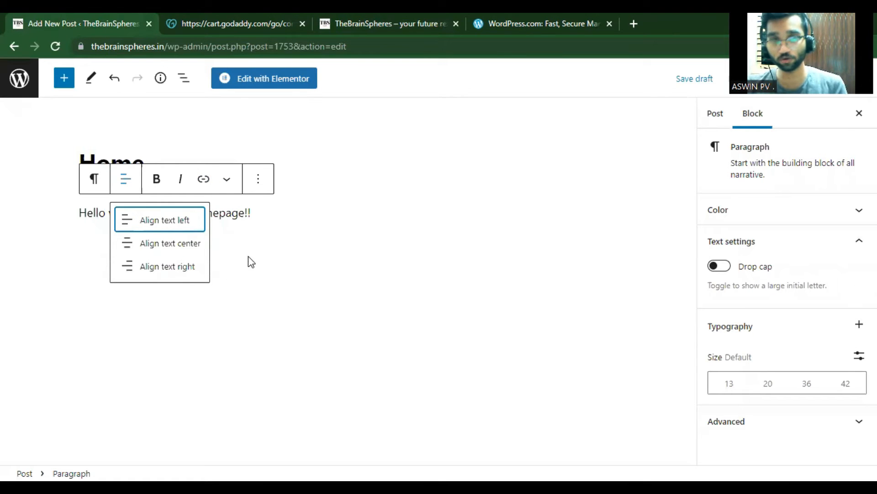
left_click(258, 182)
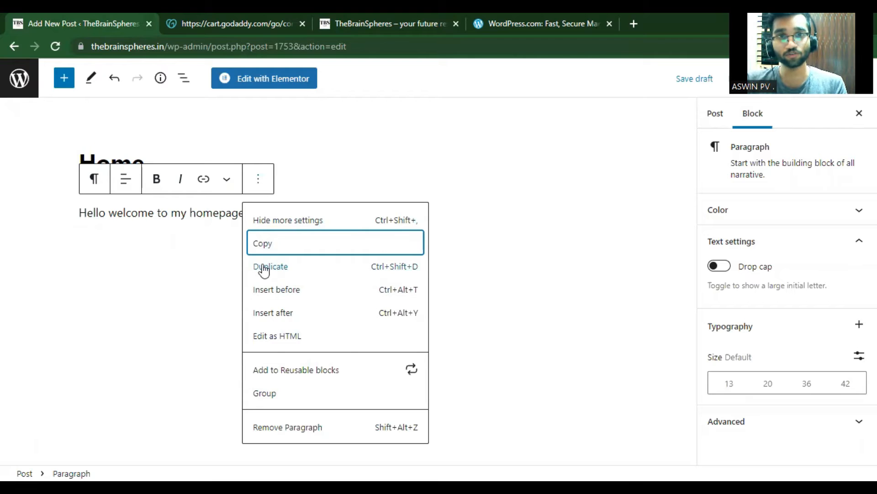
left_click(320, 266)
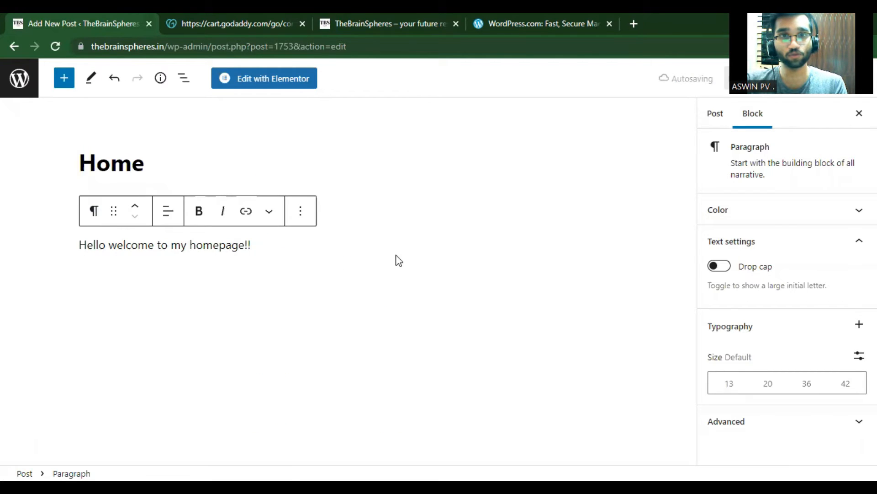
Change the duplicated paragraph's text to "Hello welcome to my Youtube page!!".
left_click(257, 248)
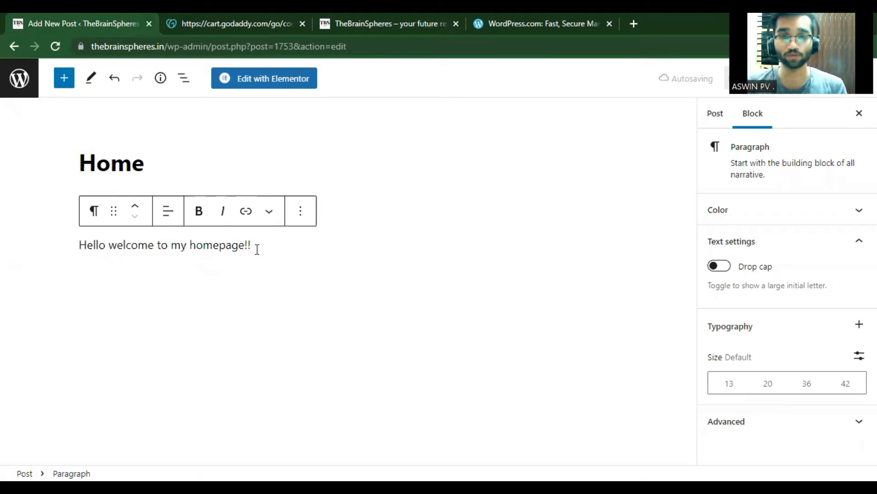
type("\\")
key("BackSpace")
key("BackSpace")
key("BackSpace")
key("BackSpace")
key("BackSpace")
key("BackSpace")
key("BackSpace")
key("BackSpace")
key("BackSpace")
key("BackSpace")
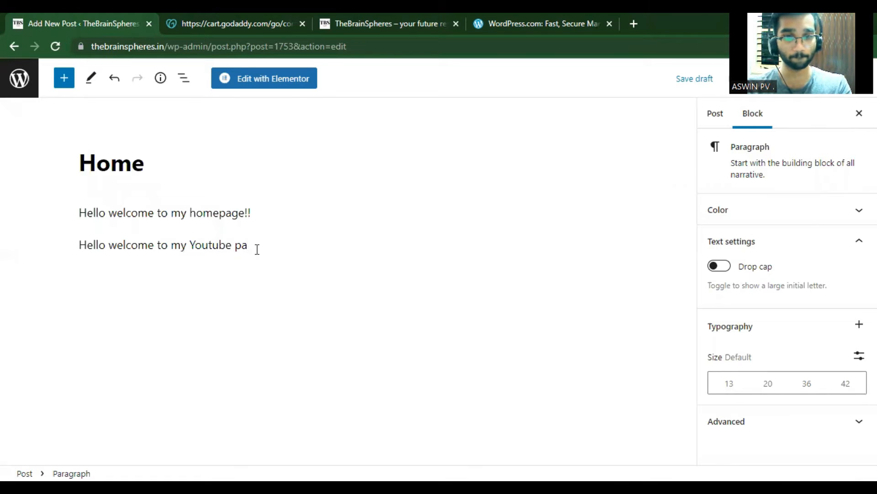
left_click(258, 322)
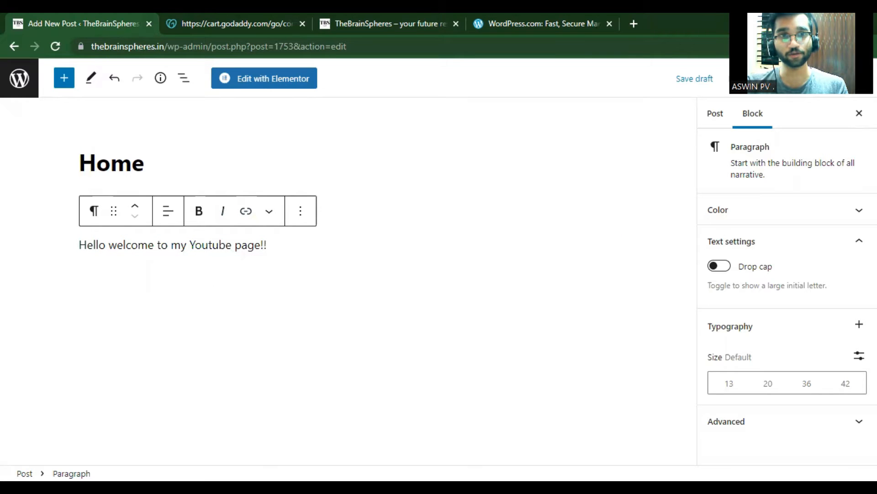
left_click(110, 417)
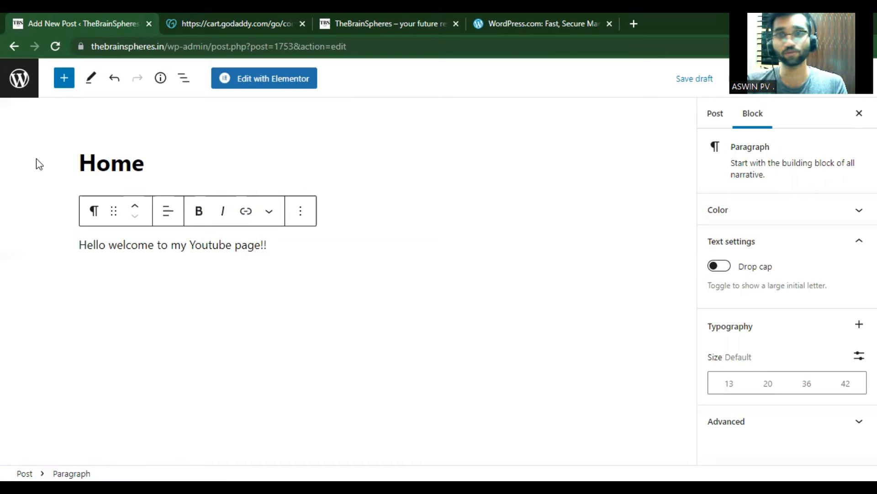
Open the Home post for editing with Elementor, leaving the block editor without saving its pending changes.
left_click(252, 85)
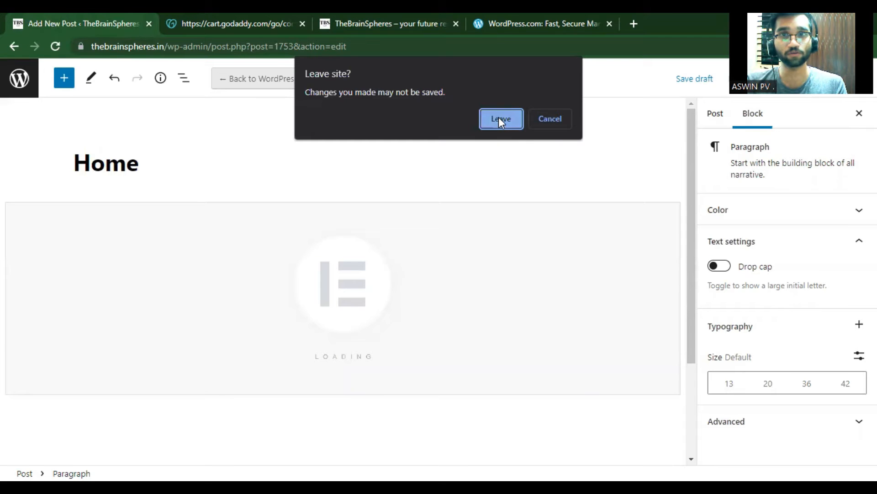
left_click(499, 120)
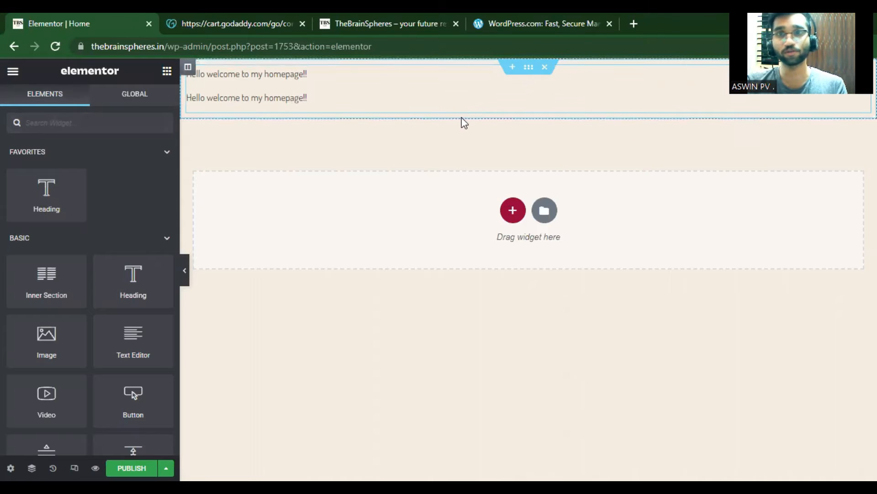
Delete the section containing the welcome text and add a section with two equal columns.
left_click(544, 68)
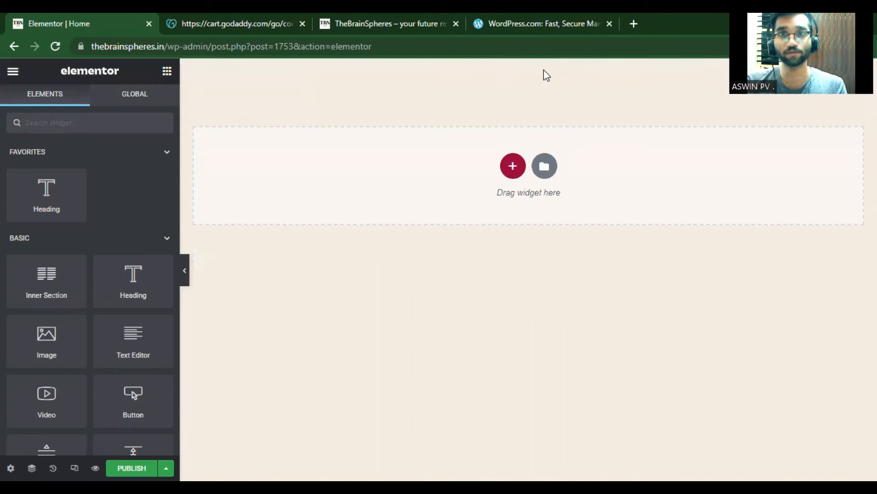
left_click(512, 166)
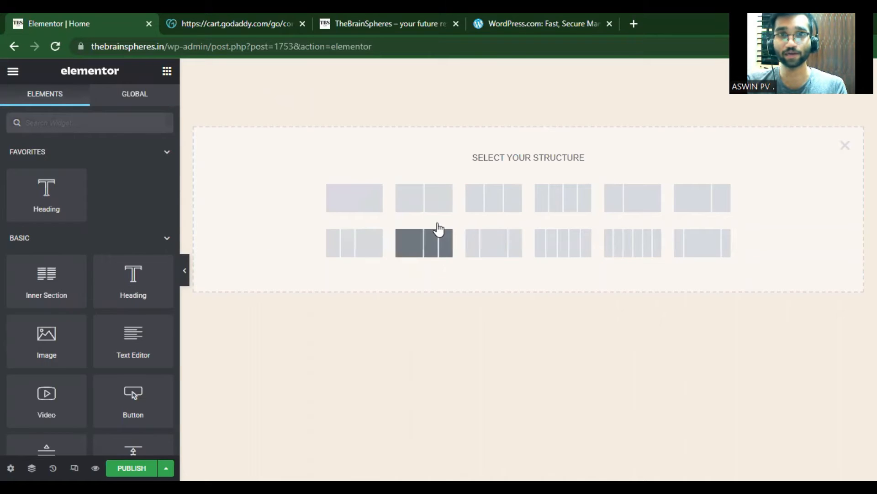
left_click(392, 218)
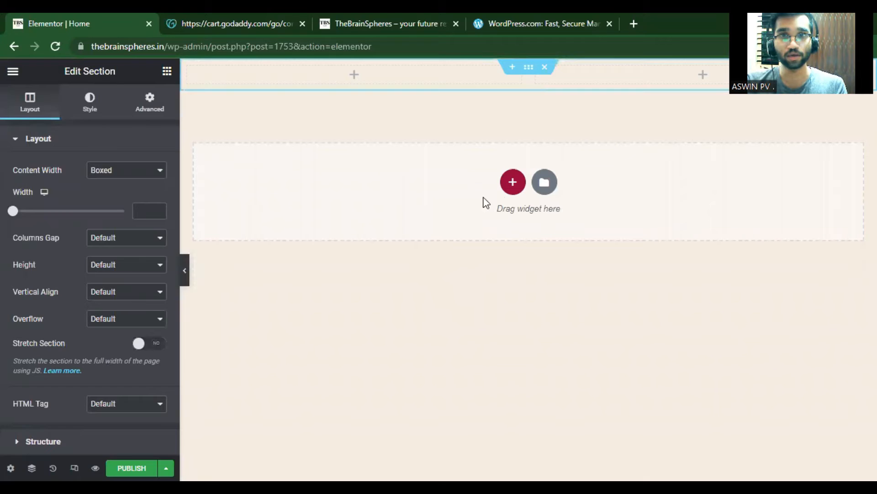
Place a Button widget in the section's first column and an Image widget in its second column.
left_click(167, 72)
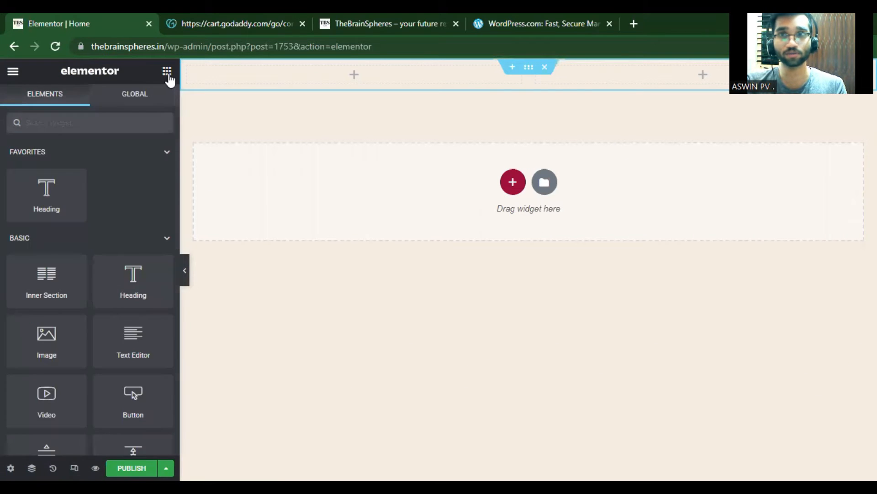
scroll(50, 293, "down", 5)
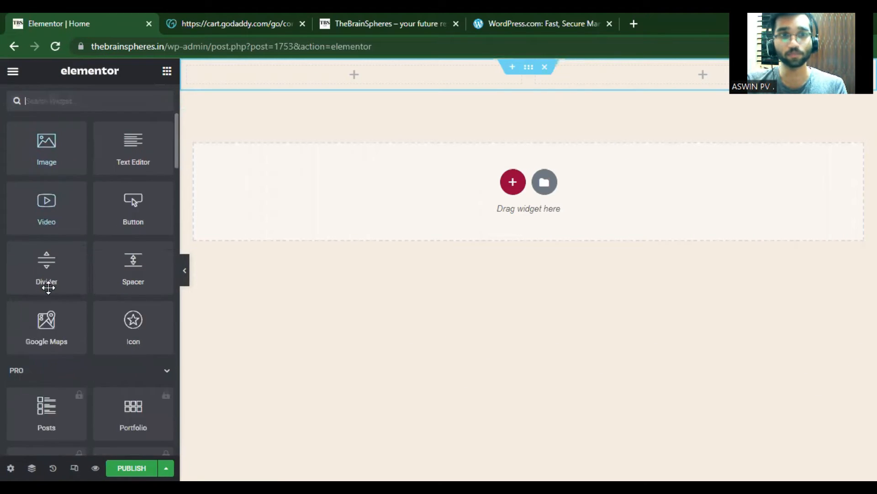
scroll(68, 265, "down", 4)
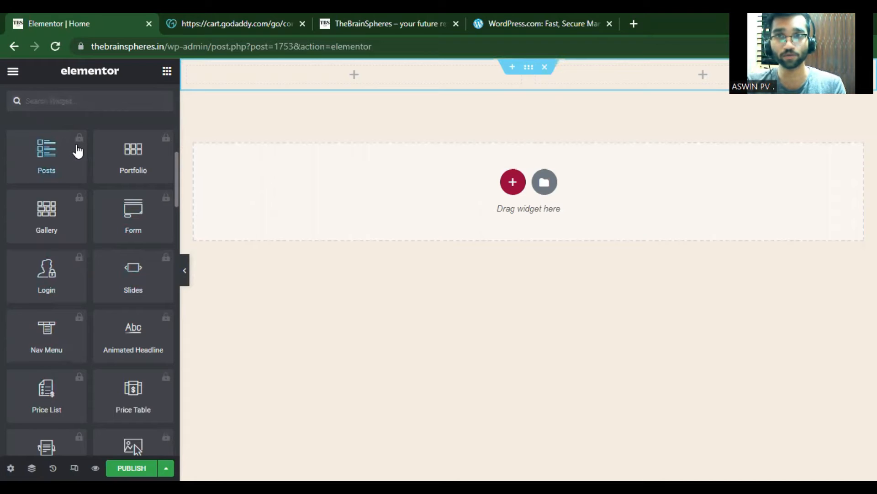
scroll(59, 190, "up", 5)
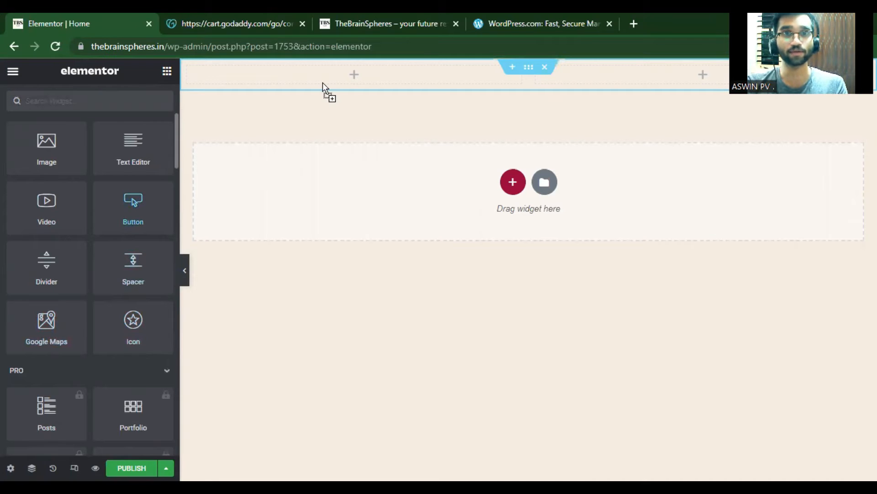
left_click_drag(326, 77, 331, 79)
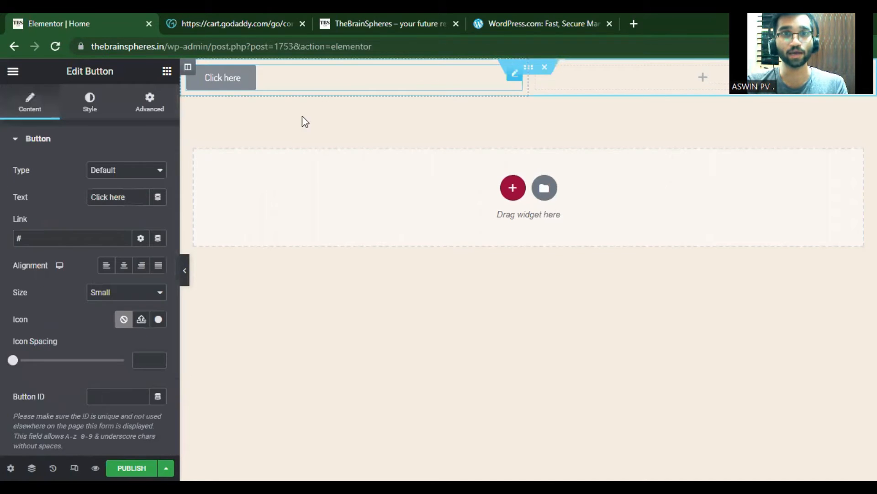
left_click(166, 71)
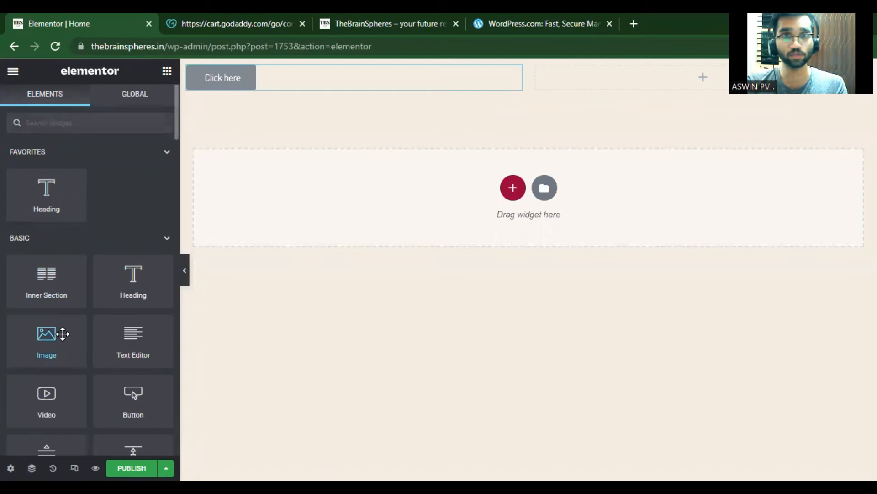
left_click_drag(657, 83, 657, 87)
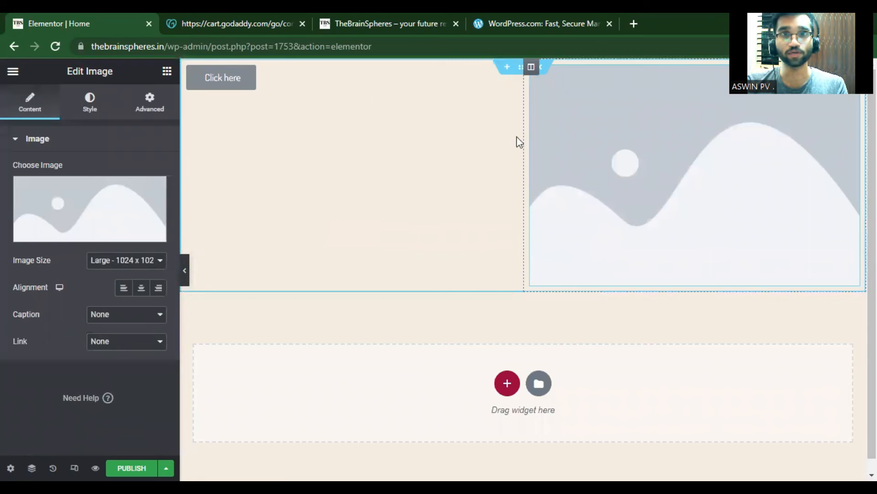
Set the text of the first column's button to "Click my video".
left_click(227, 79)
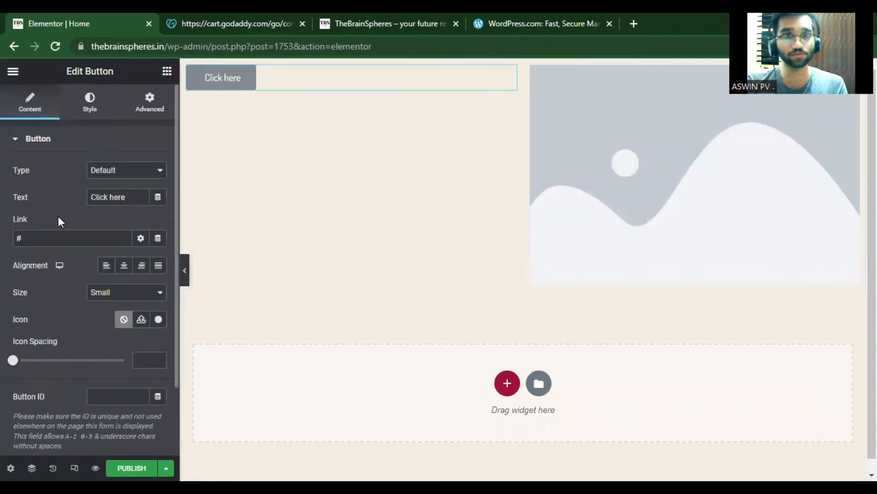
scroll(58, 216, "down", 2)
scroll(48, 264, "up", 2)
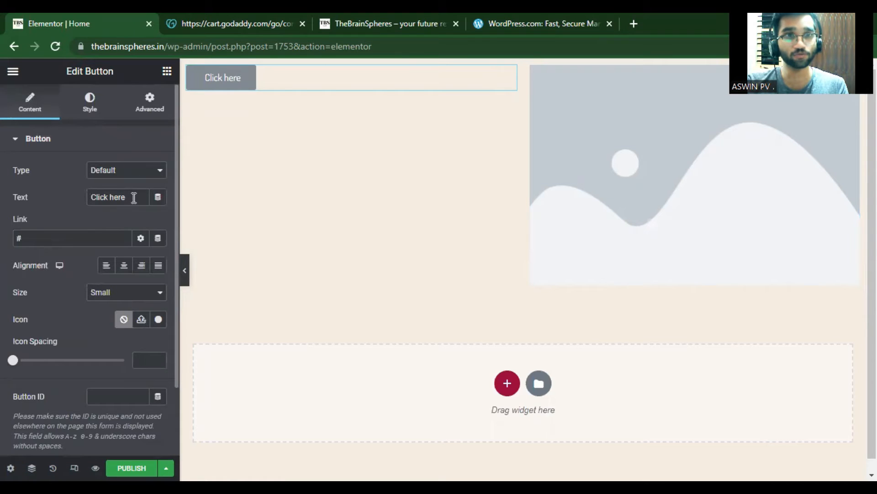
key("BackSpace")
key("BackSpace")
key("BackSpace")
key("BackSpace")
key("BackSpace")
key("BackSpace")
key("BackSpace")
key("BackSpace")
key("BackSpace")
key("BackSpace")
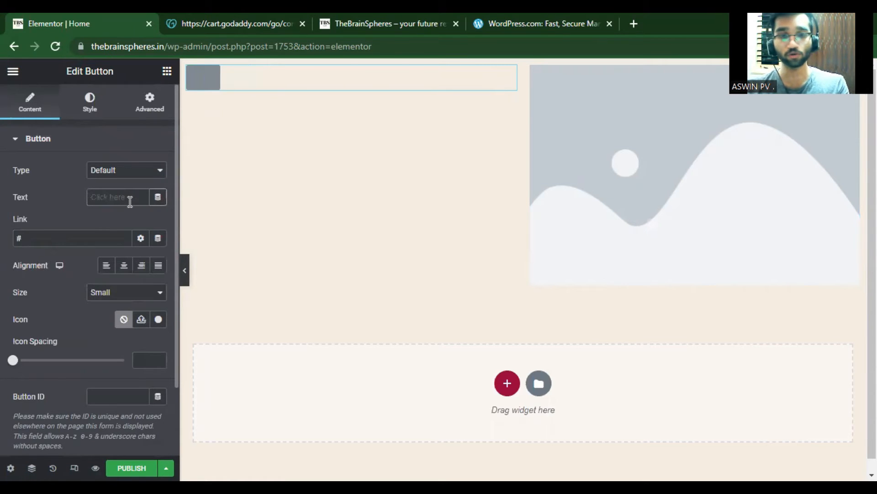
type("Click my video")
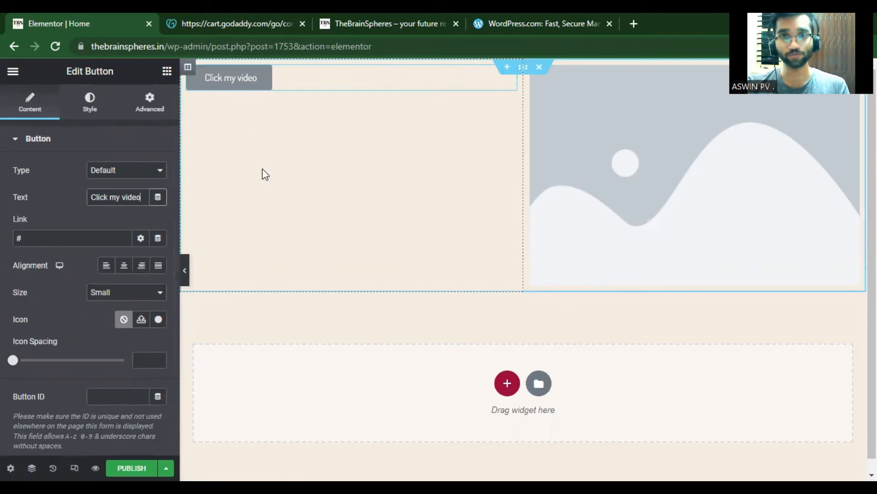
Set the second column's Image widget to the y12.png portrait from the media library.
left_click(681, 210)
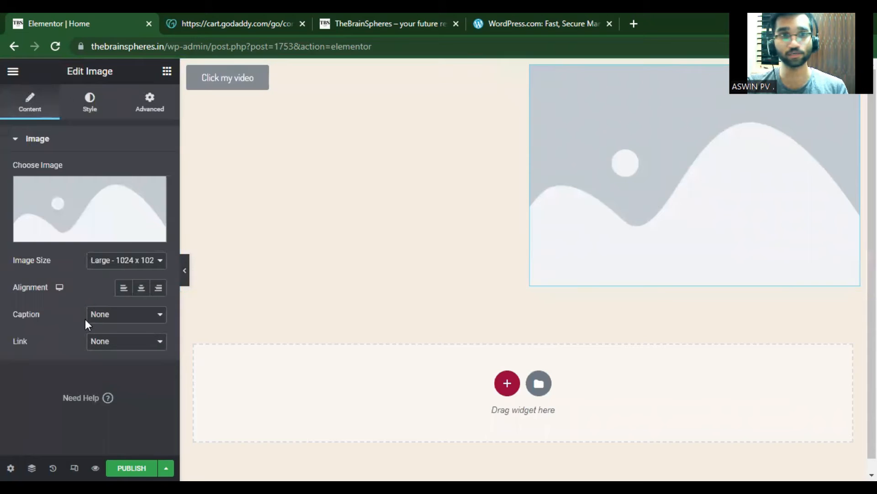
mouse_move(53, 202)
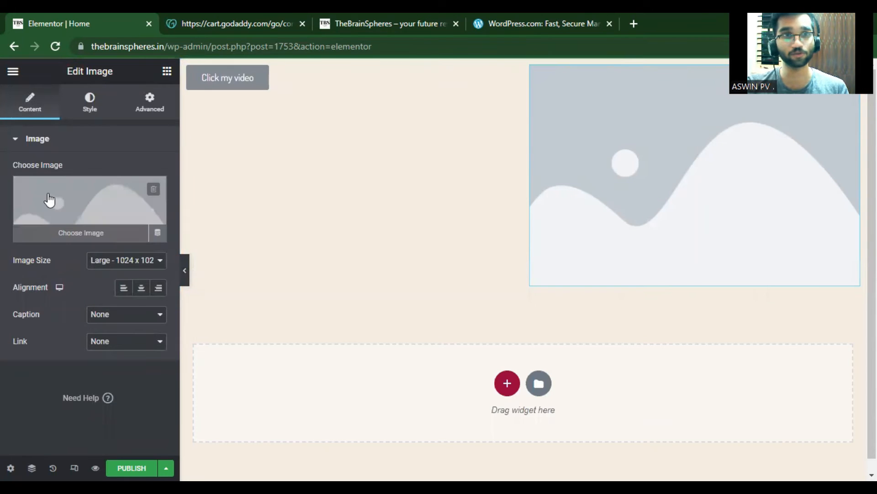
left_click(60, 236)
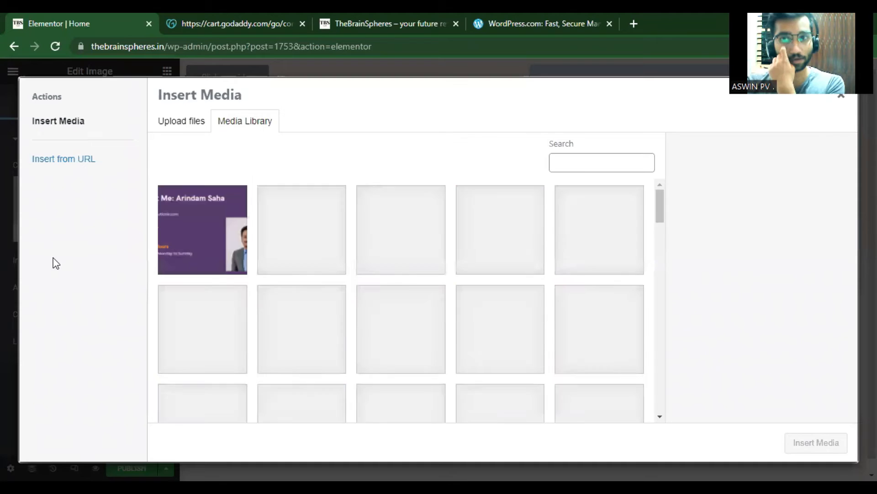
scroll(327, 289, "down", 10)
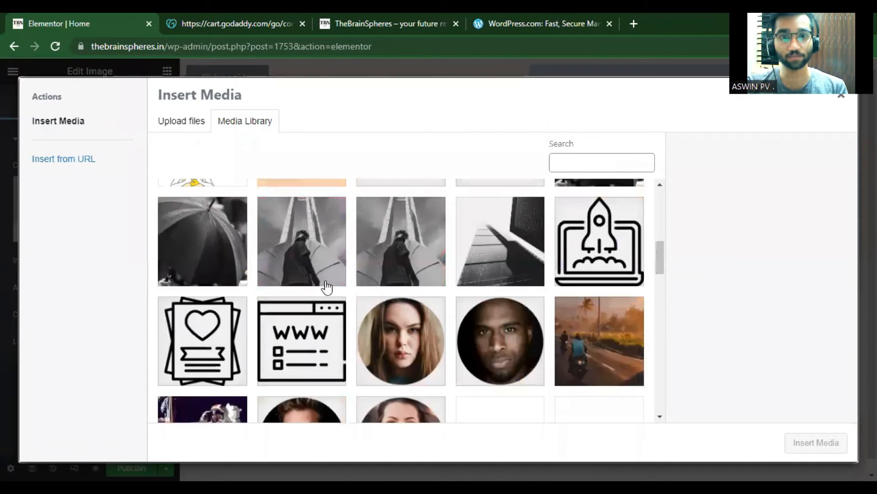
left_click(499, 237)
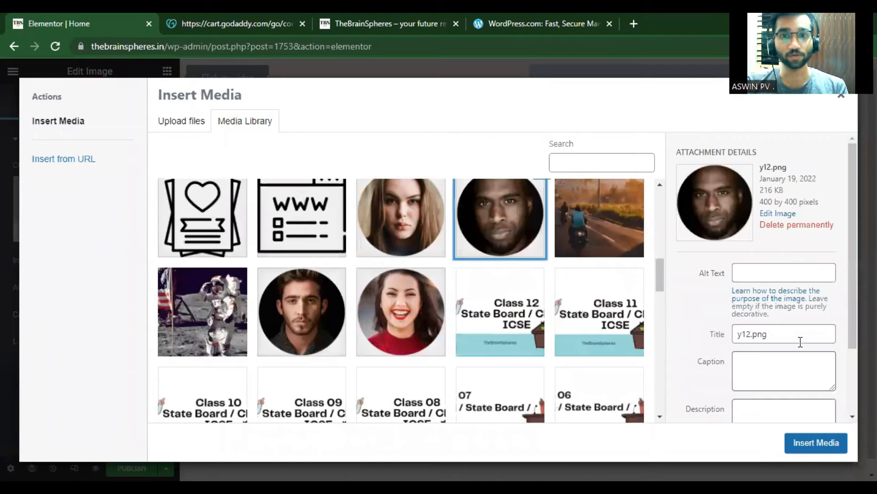
left_click(802, 447)
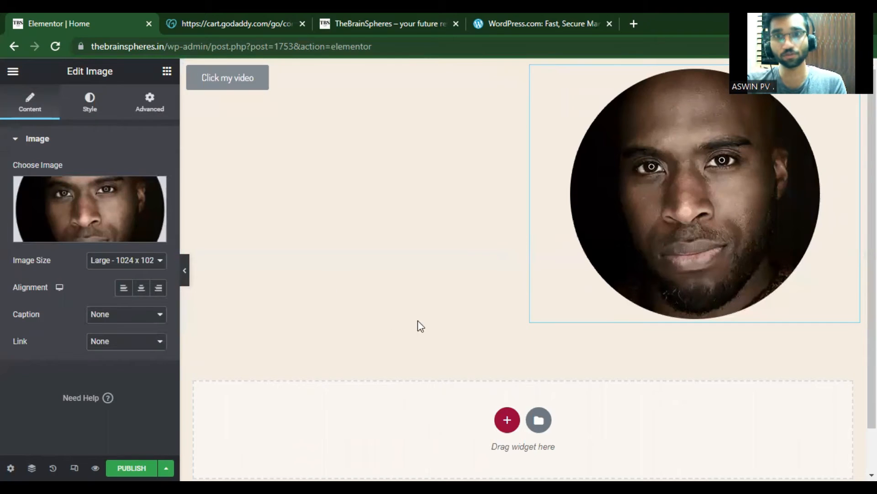
scroll(404, 376, "down", 1)
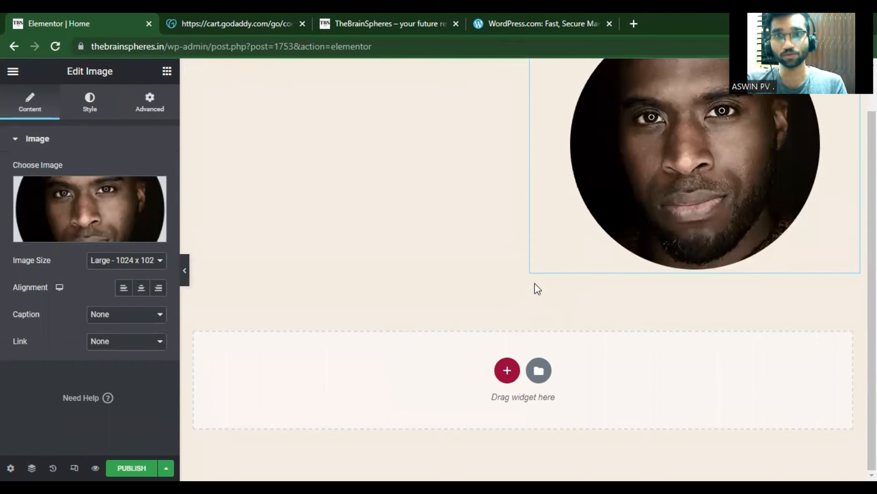
scroll(534, 289, "up", 1)
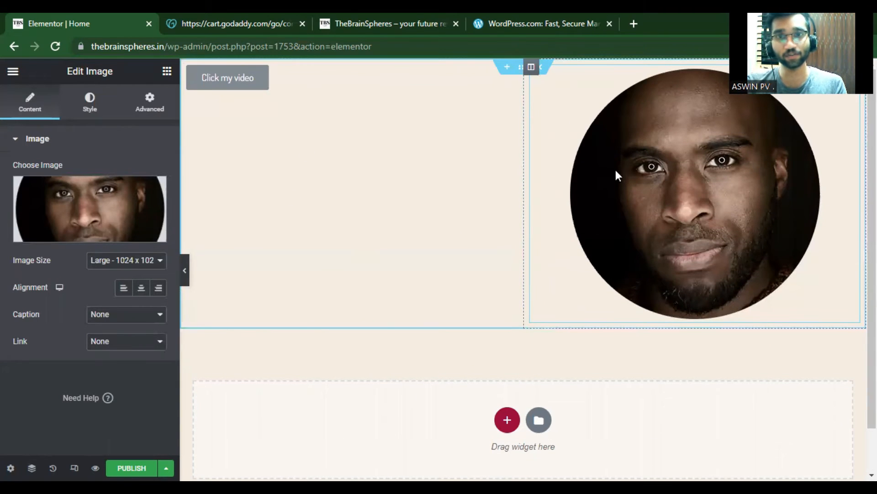
Open the template library from the empty section area and look through the available page templates.
left_click(538, 422)
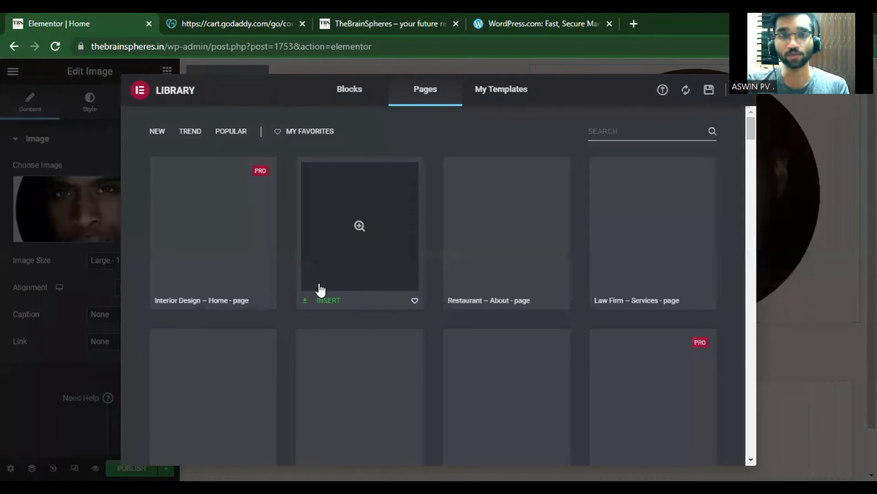
scroll(204, 340, "down", 4)
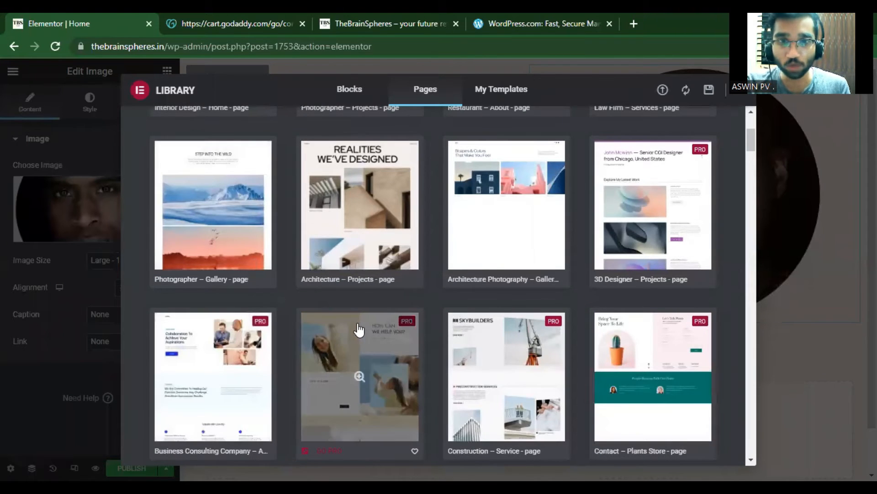
scroll(343, 336, "down", 7)
scroll(341, 332, "down", 3)
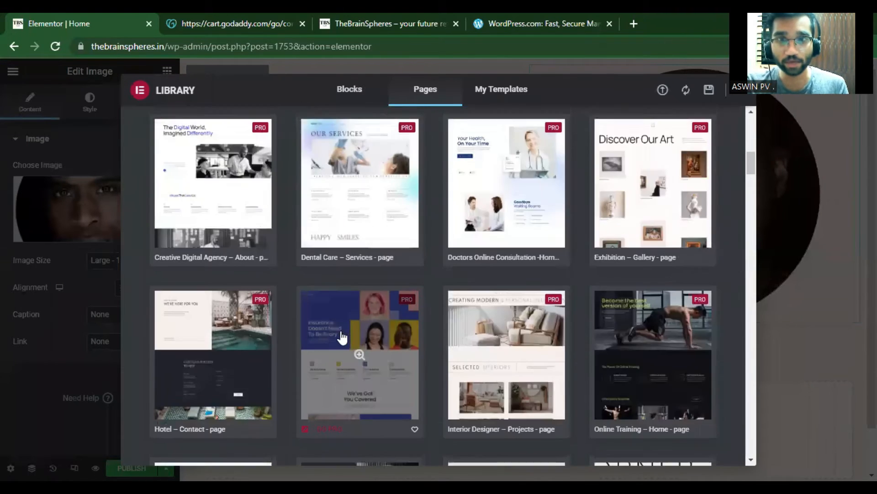
scroll(338, 335, "down", 6)
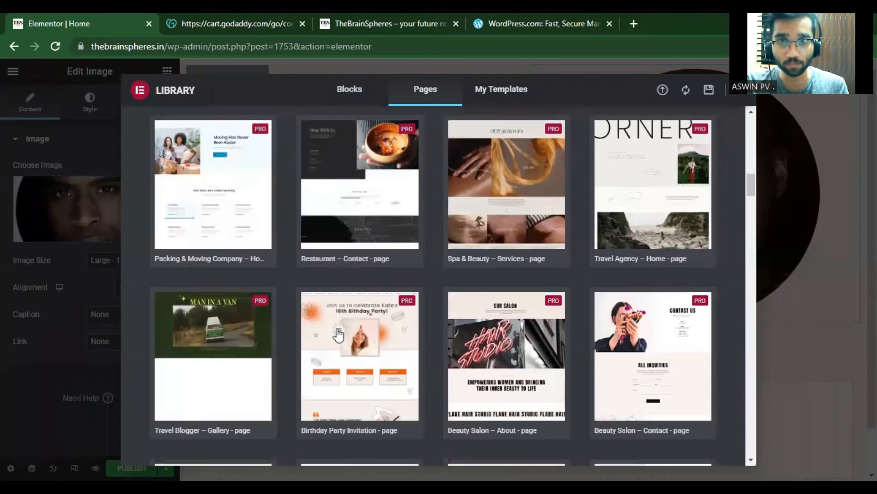
scroll(338, 335, "down", 5)
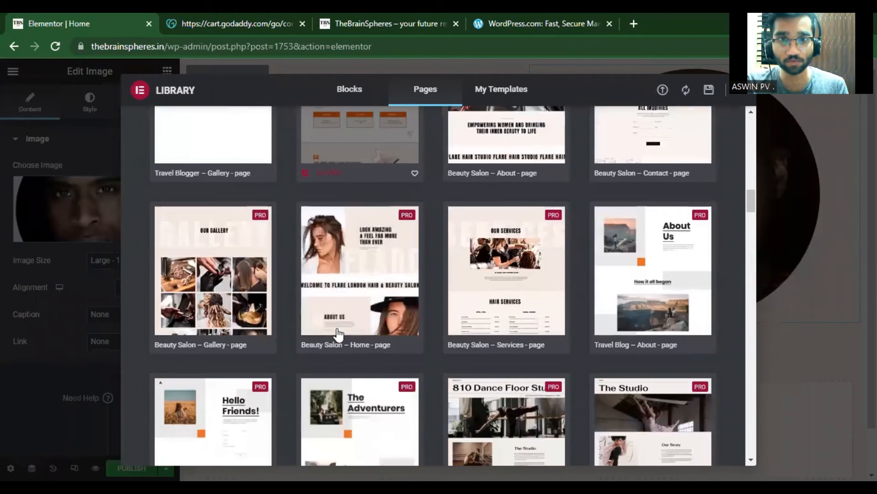
scroll(501, 336, "down", 9)
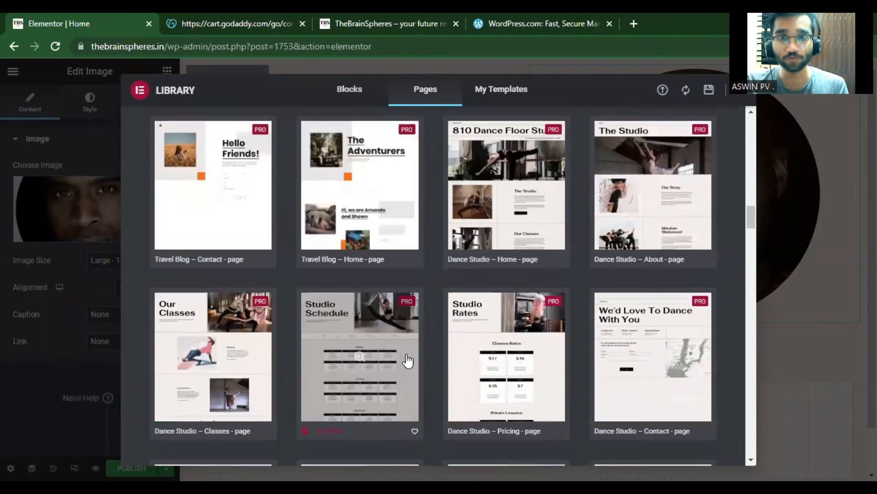
scroll(408, 361, "down", 2)
scroll(407, 361, "up", 15)
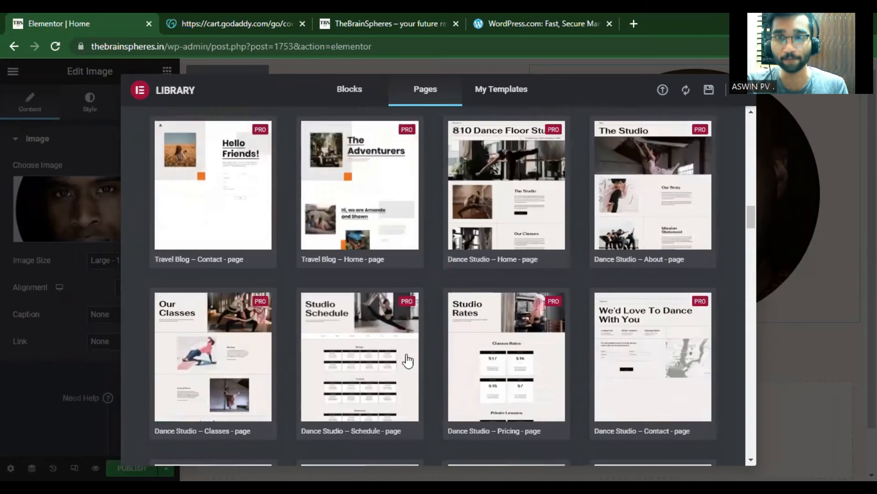
scroll(408, 361, "up", 10)
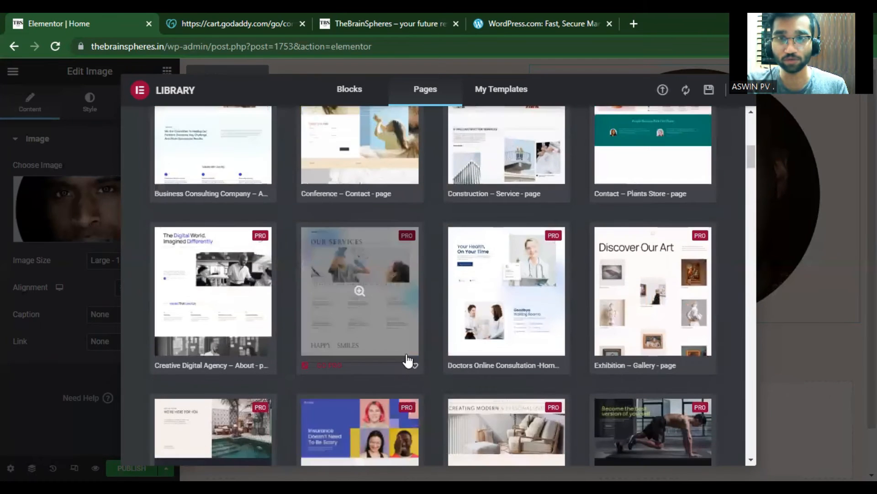
scroll(397, 371, "up", 5)
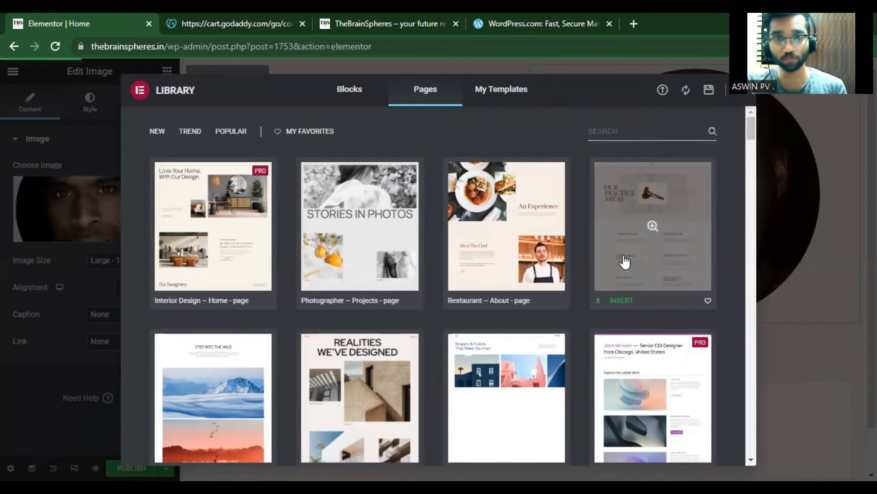
Try to insert the "Law Firm – Services - page" template, including its document settings.
left_click(617, 300)
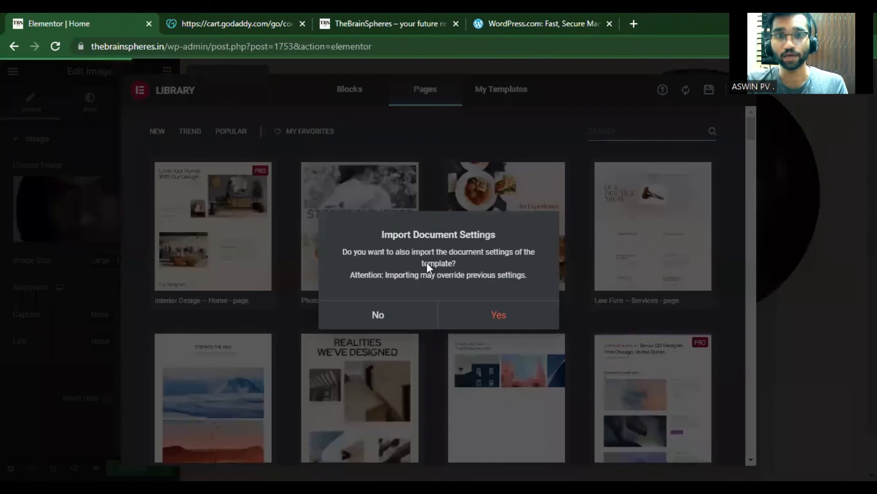
left_click(498, 316)
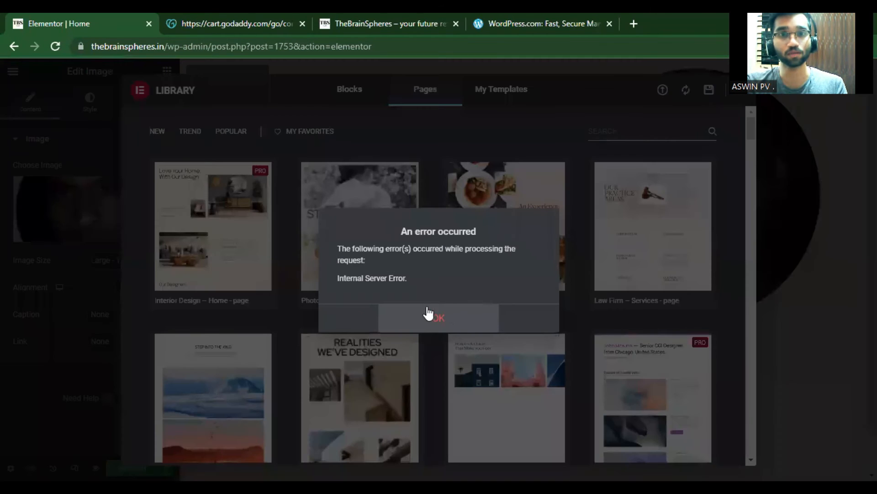
left_click(432, 319)
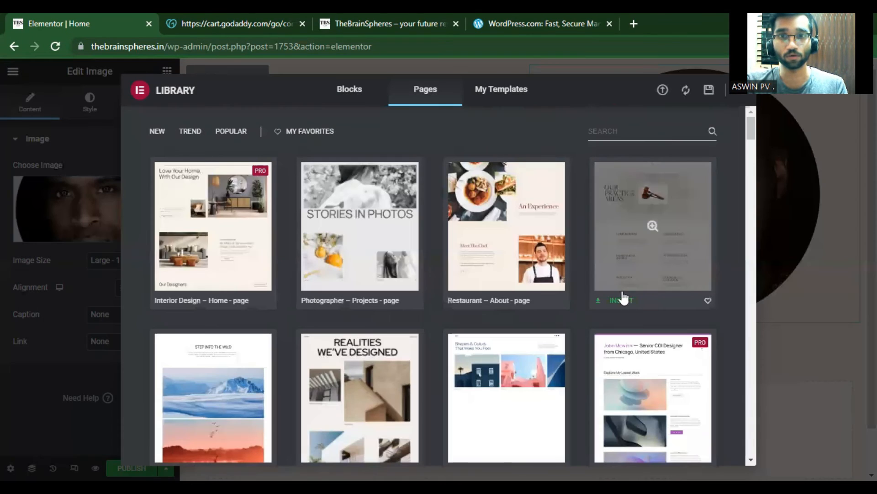
Try to insert the "Law Firm – Services - page" template again, without importing its document settings.
left_click(613, 303)
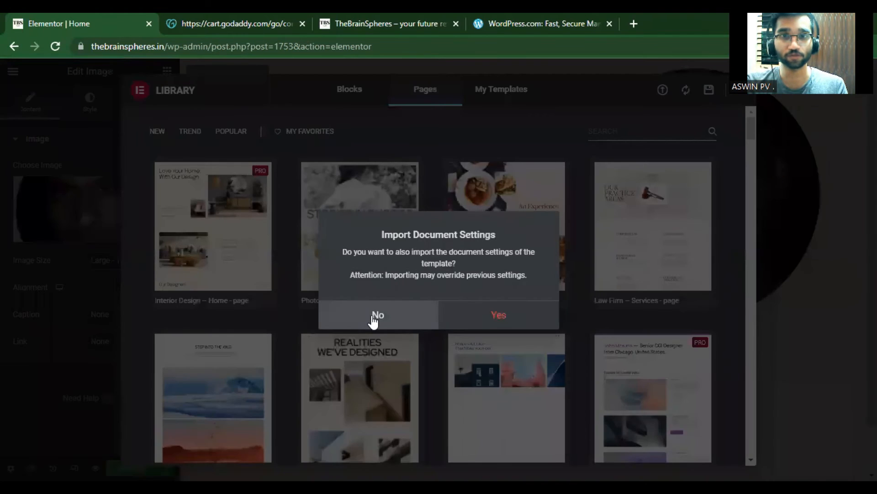
left_click(377, 314)
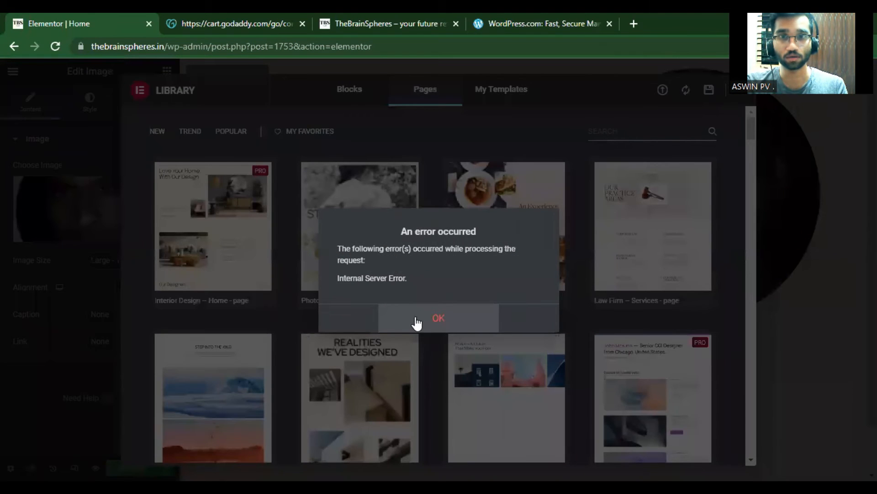
left_click(421, 326)
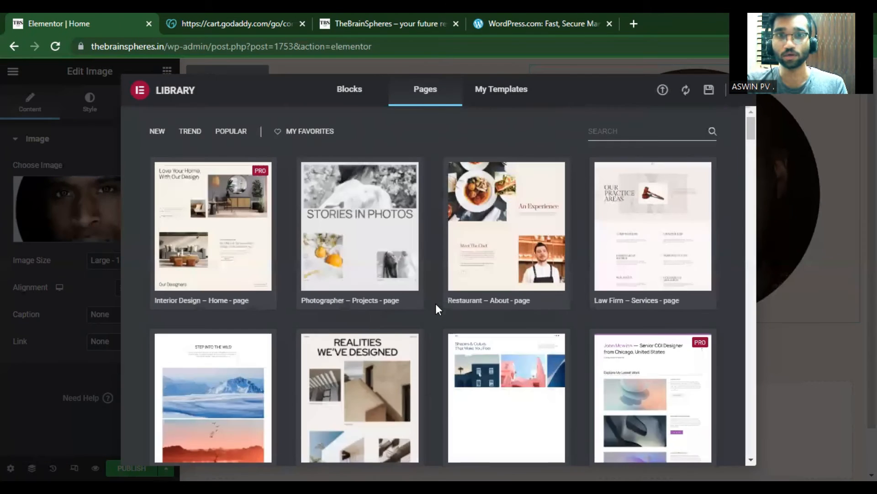
scroll(457, 320, "down", 3)
scroll(482, 349, "up", 3)
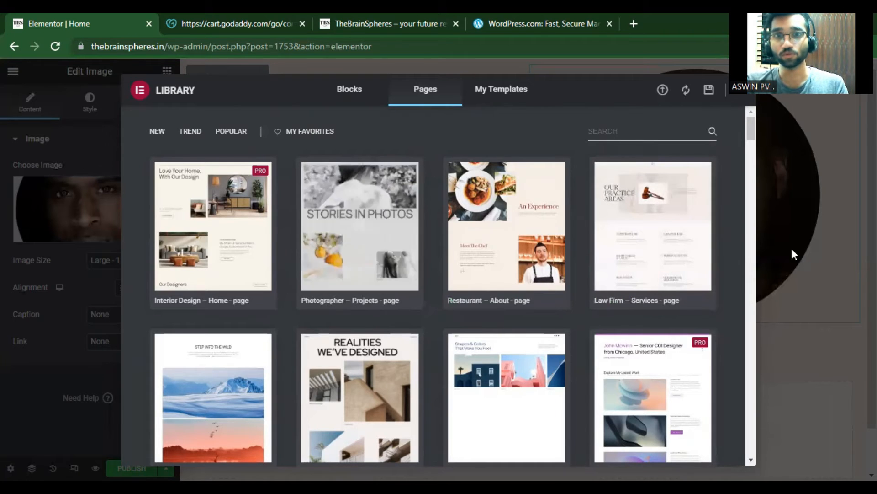
Preview the black "About the company" block among the library's block templates, try to insert it, and close the library.
left_click(347, 90)
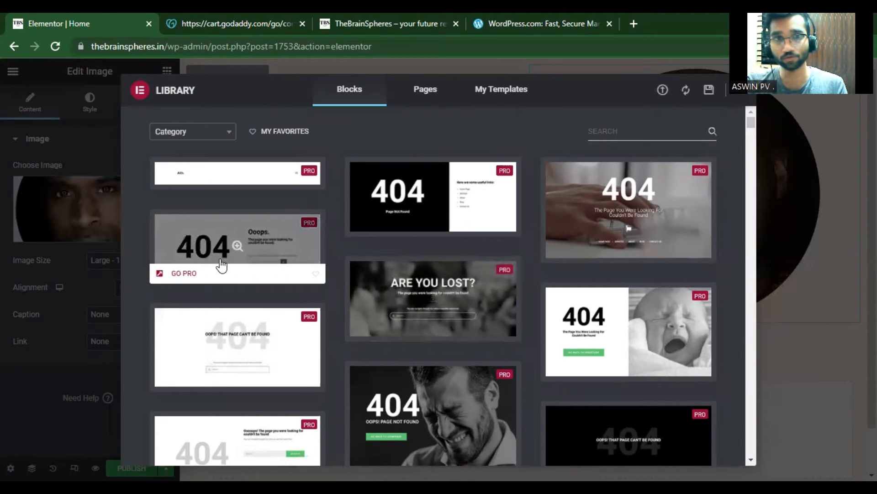
scroll(348, 348, "down", 4)
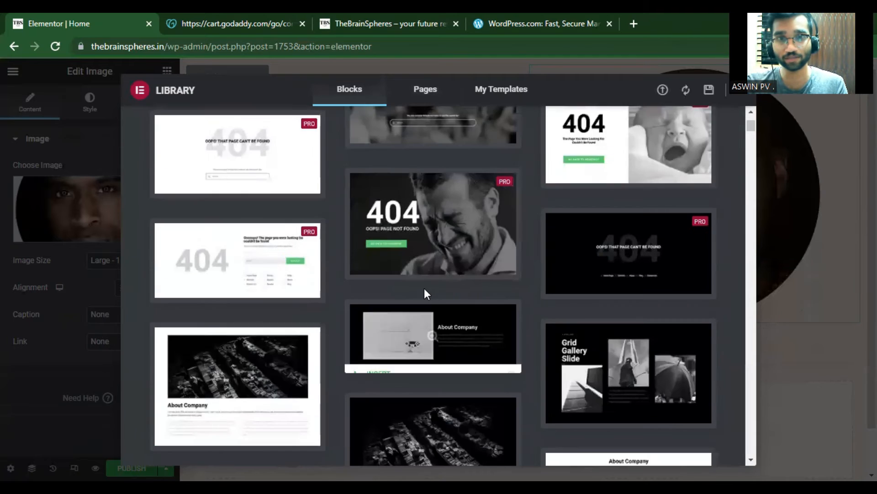
scroll(424, 290, "down", 3)
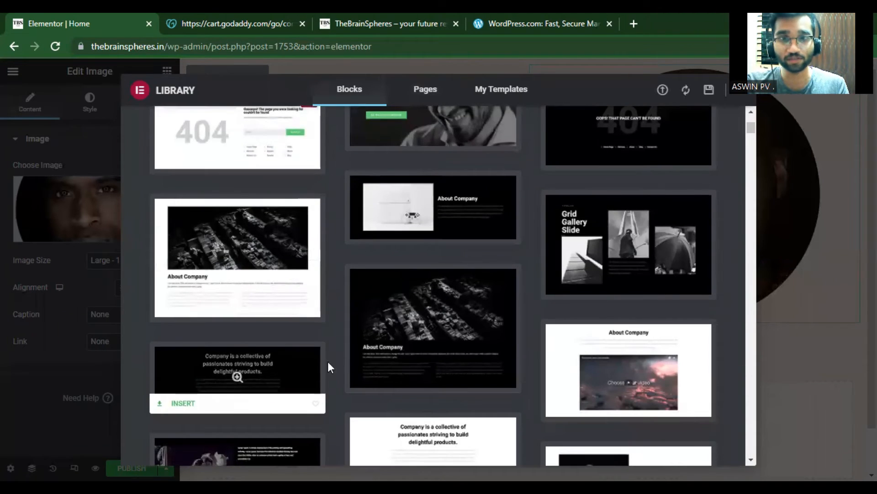
left_click(431, 329)
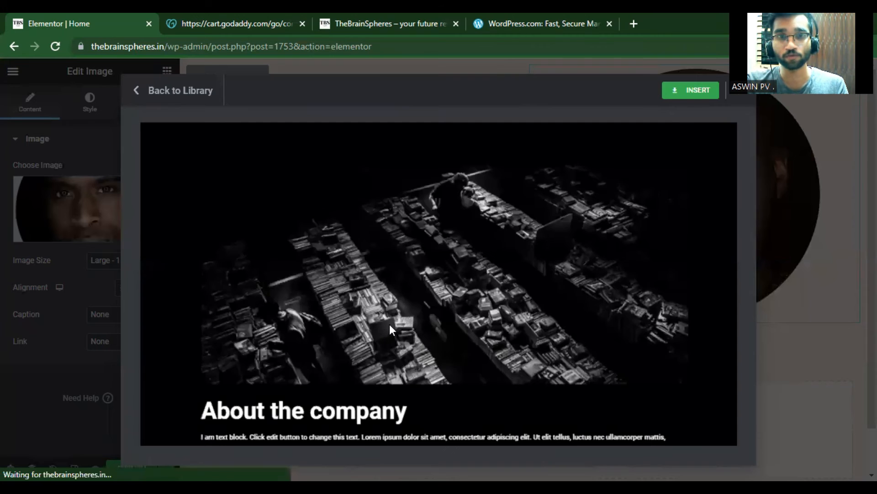
scroll(433, 286, "down", 3)
scroll(426, 295, "up", 1)
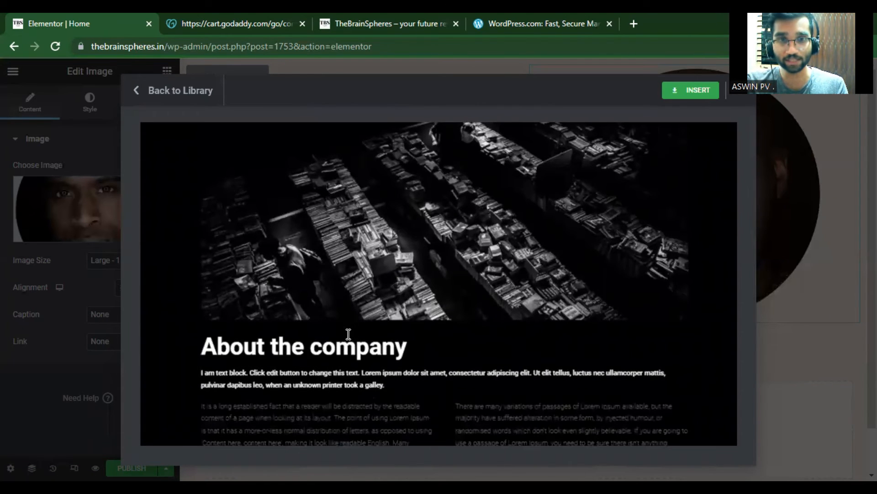
scroll(349, 334, "down", 2)
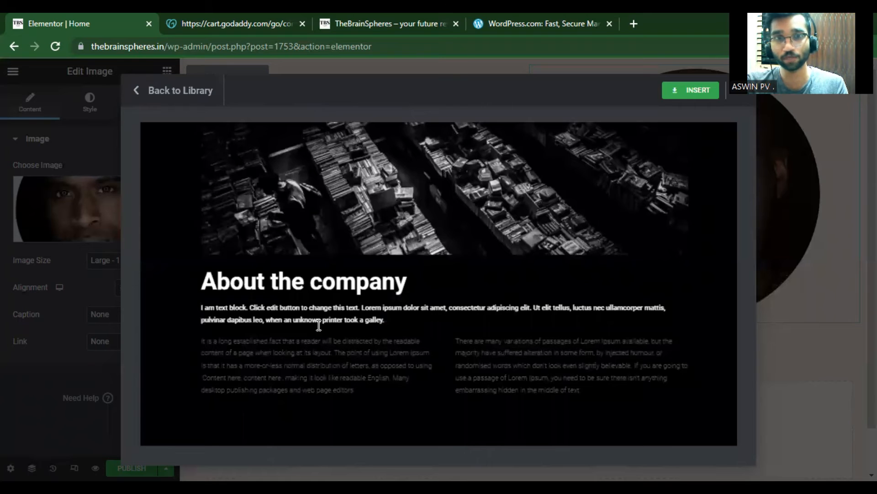
left_click(687, 92)
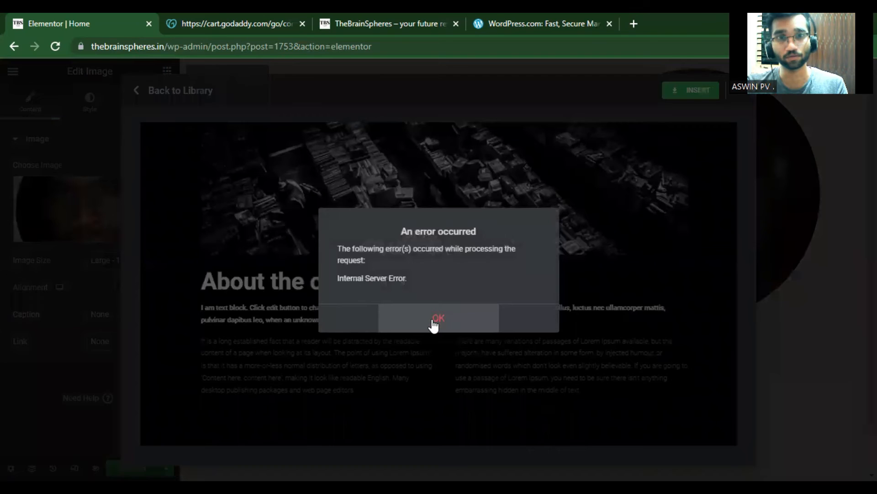
left_click(434, 322)
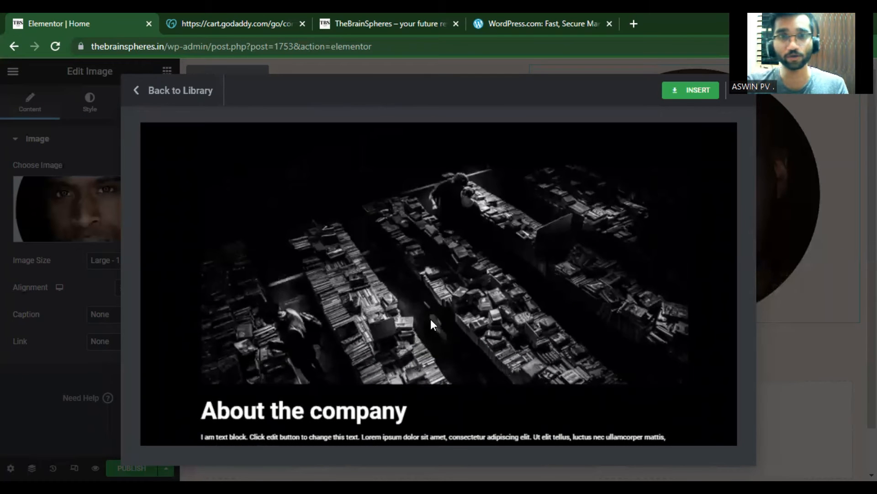
scroll(430, 319, "down", 3)
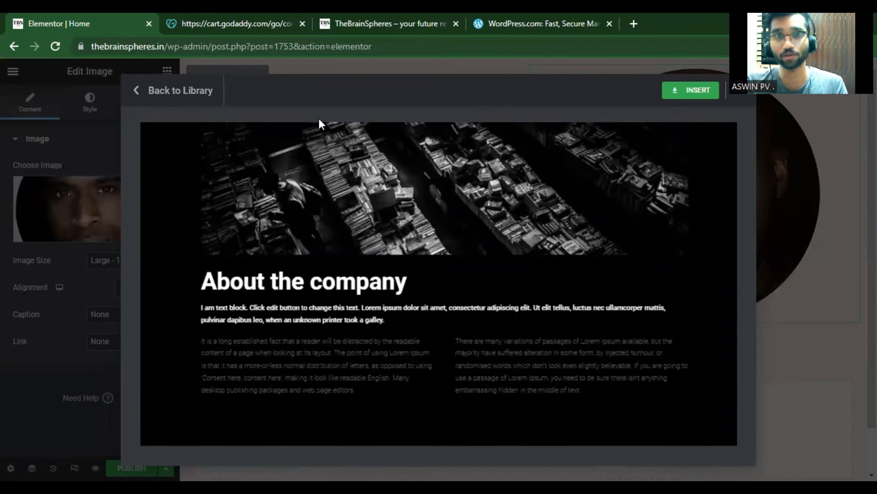
left_click(803, 319)
Add a single-column section below the portrait image and place a Text Editor widget in it.
scroll(480, 349, "down", 1)
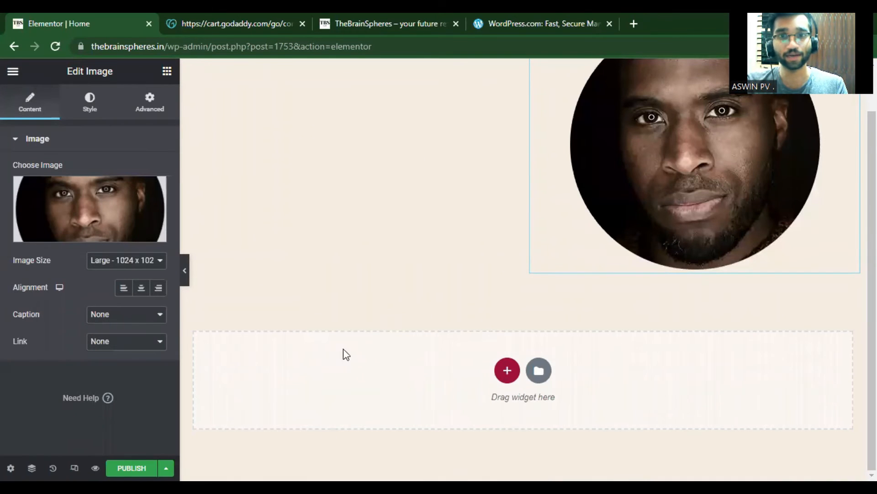
left_click(167, 71)
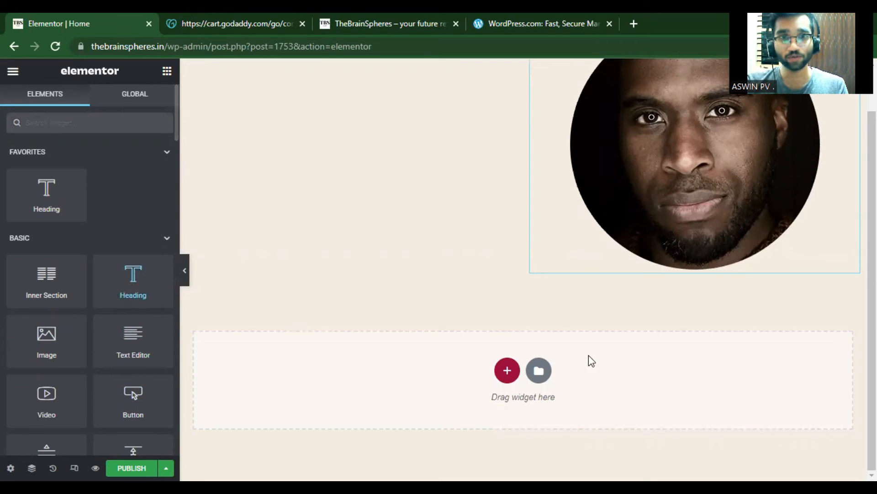
left_click(508, 370)
left_click(362, 411)
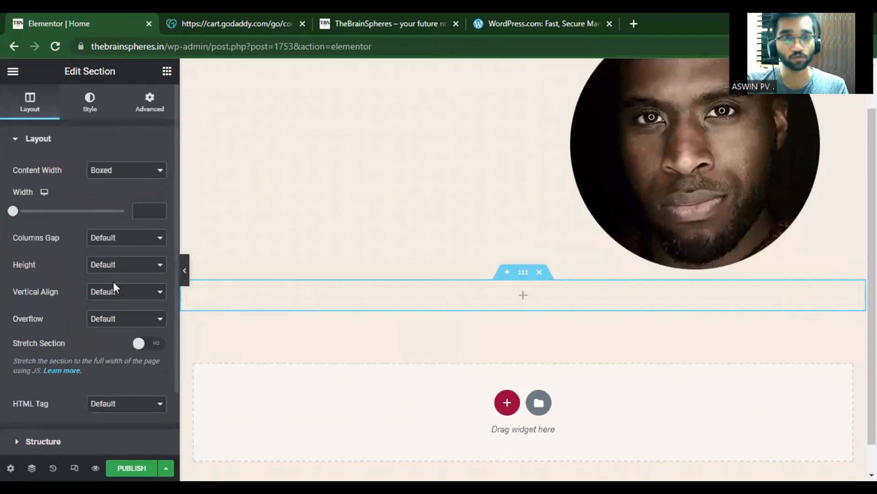
left_click(167, 71)
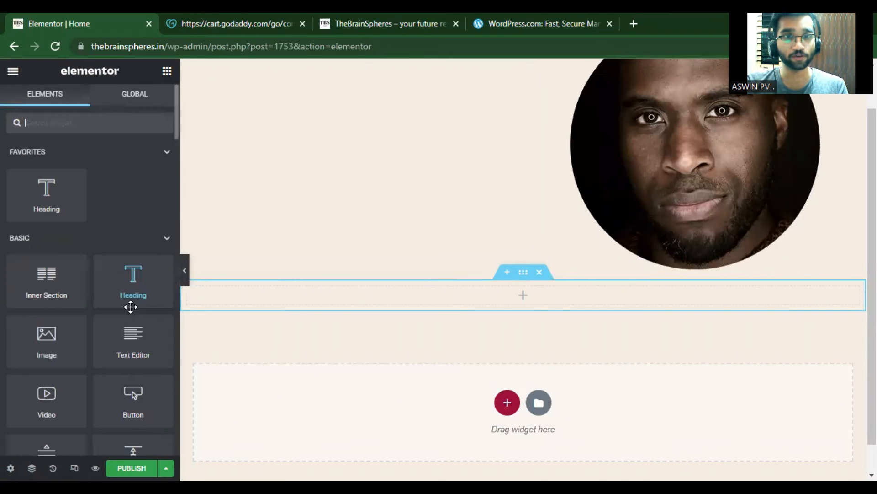
scroll(133, 385, "down", 3)
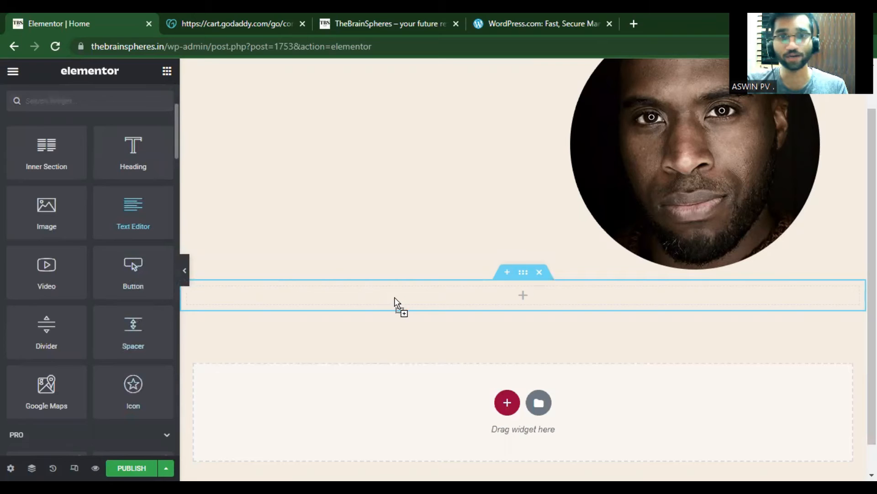
left_click_drag(394, 297, 396, 298)
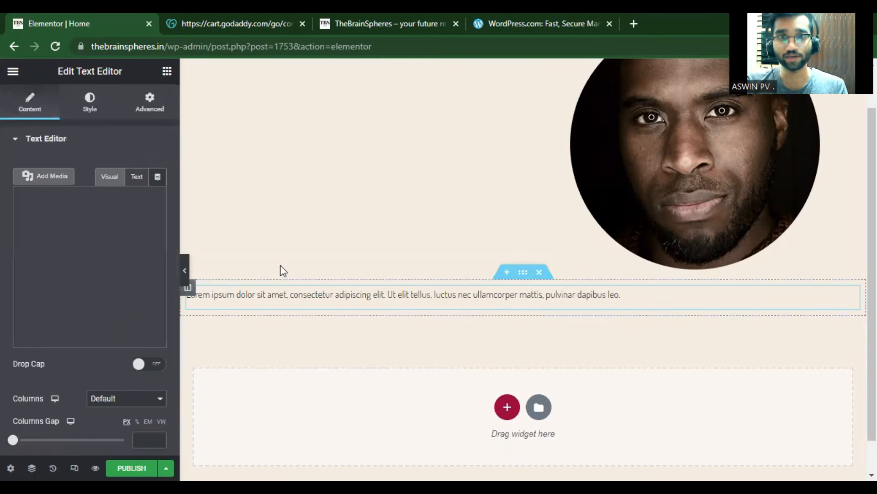
Replace the placeholder paragraph in the text widget with "Welcome to my website, hope you like it!!".
left_click(71, 222)
left_click(133, 338)
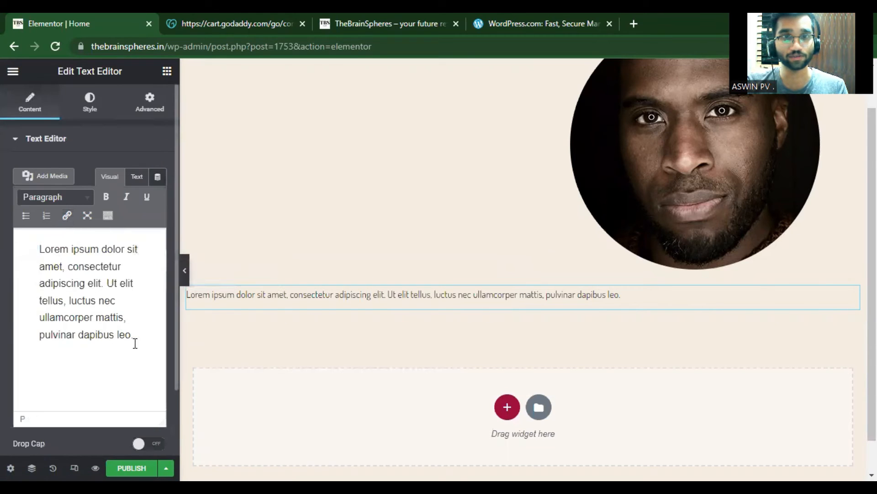
left_click_drag(133, 336, 41, 246)
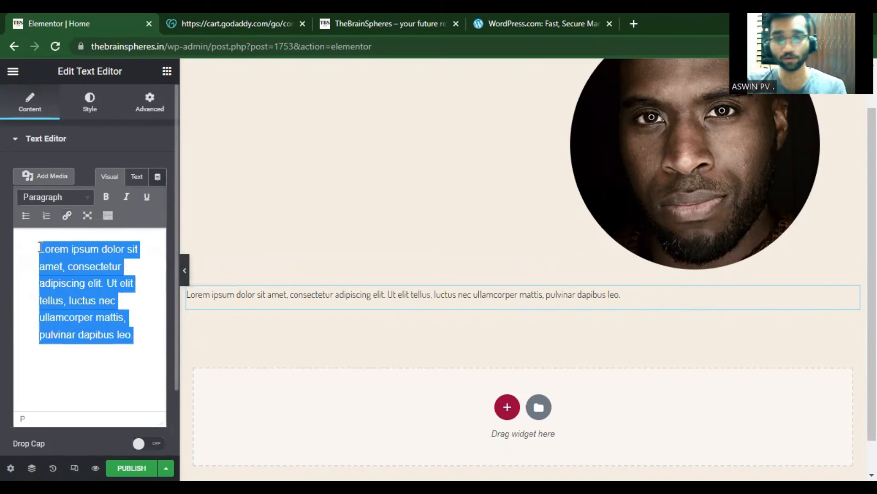
key("BackSpace")
type("We")
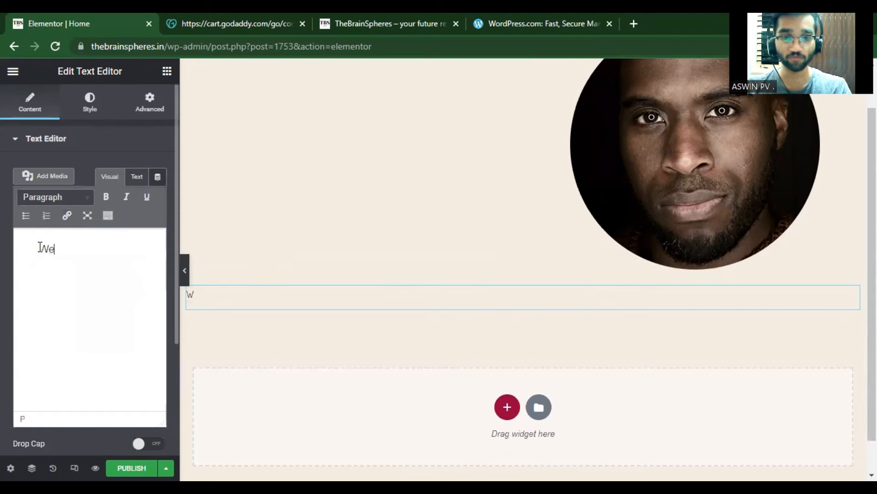
type("lcome to ")
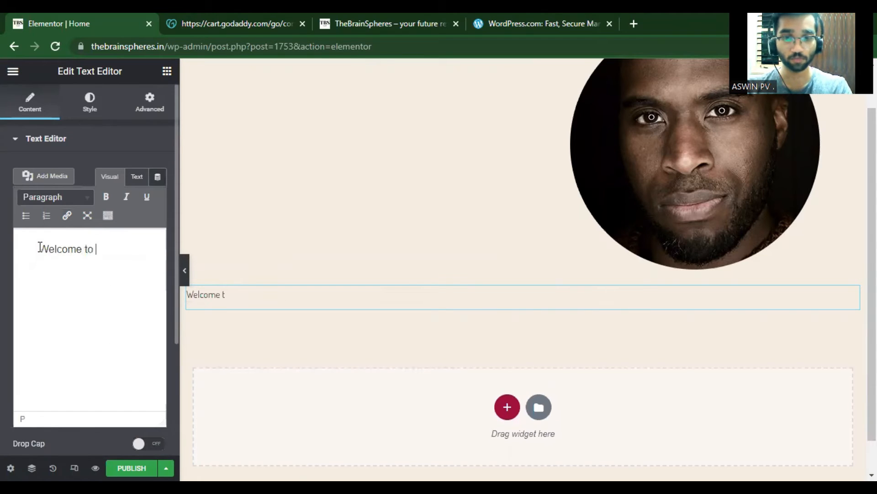
type("my website, hope you like it!!")
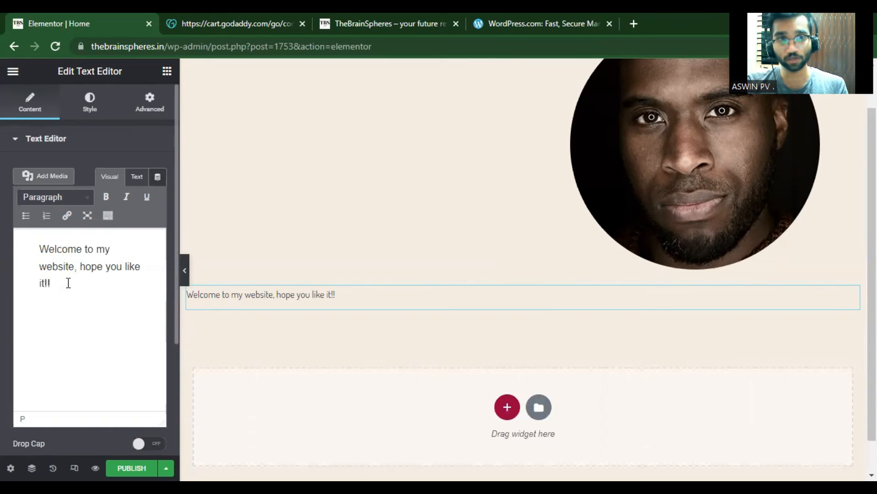
Try the Heading 4, Heading 5 and Heading 6 formats on the whole welcome text, returning to Heading 4.
left_click_drag(59, 282, 31, 253)
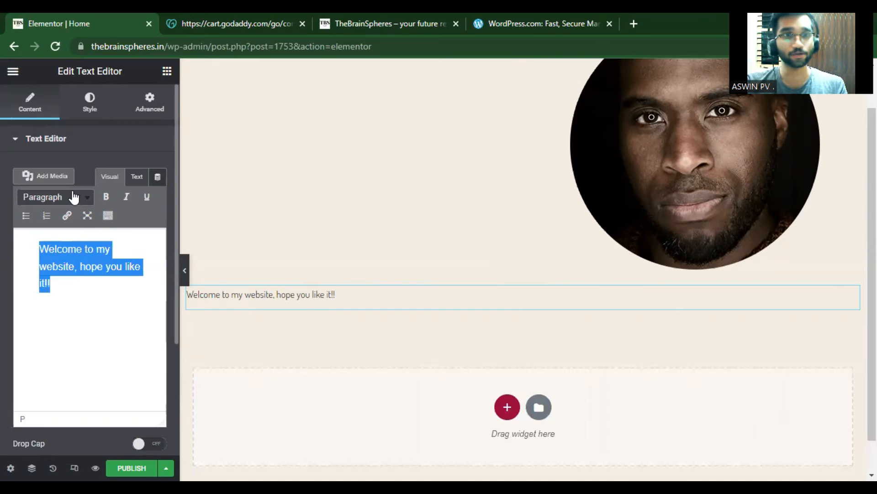
left_click(86, 200)
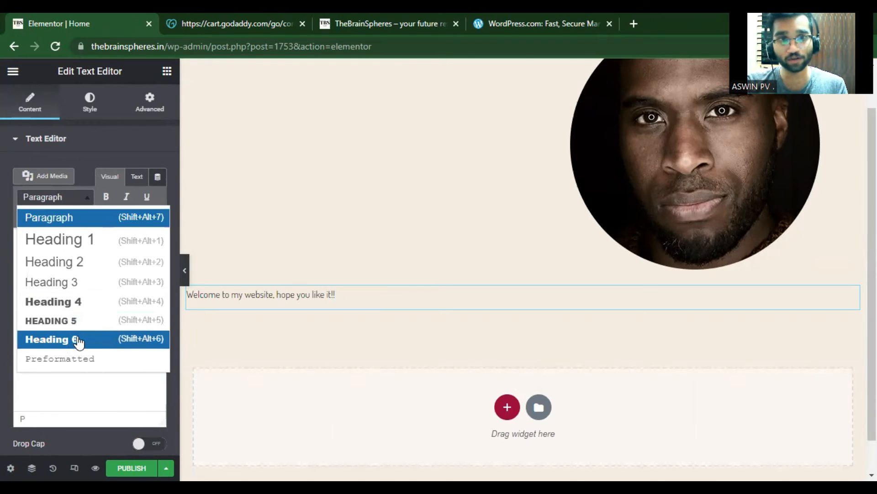
left_click(70, 305)
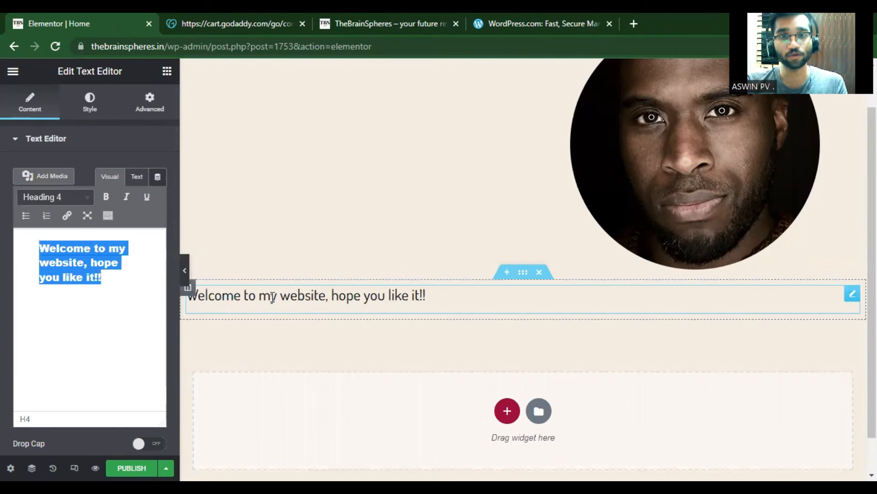
left_click(70, 197)
left_click(79, 322)
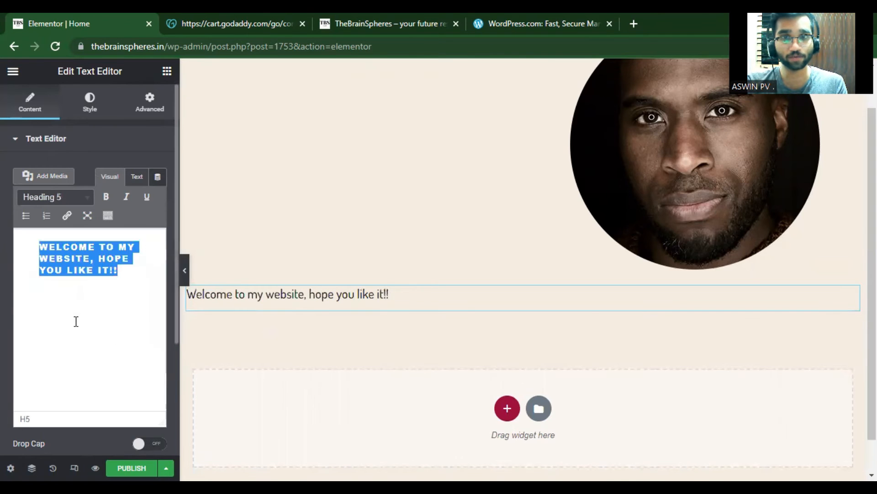
left_click(75, 201)
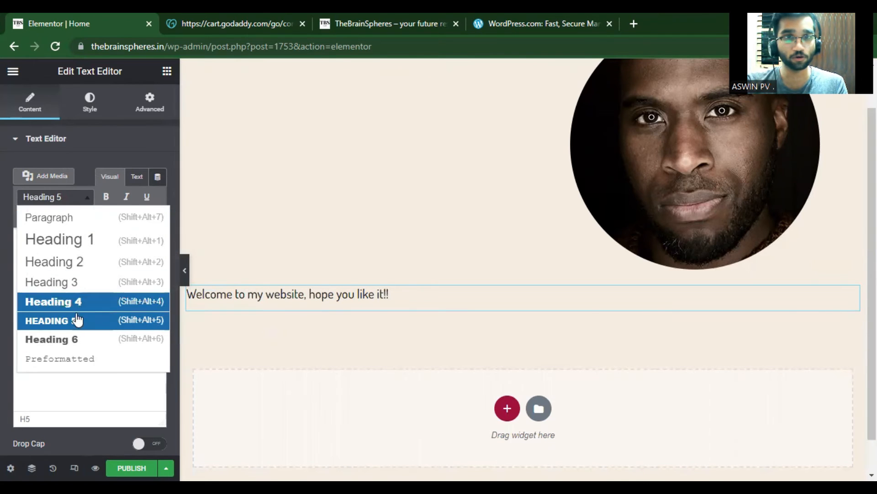
left_click(69, 336)
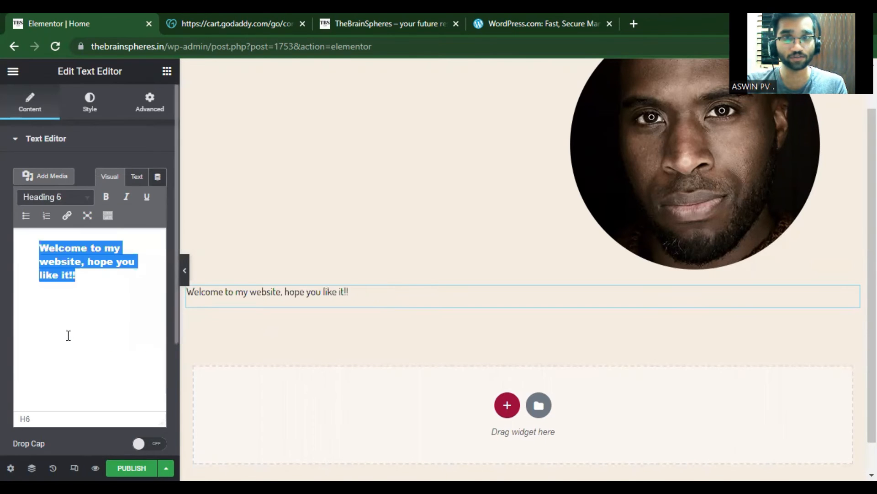
left_click(73, 196)
left_click(68, 300)
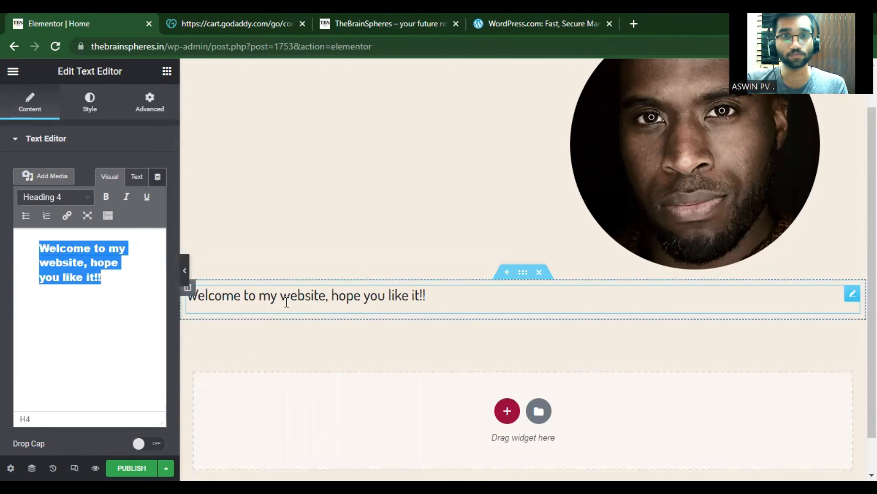
Apply and remove a bulleted list on the welcome text, then make the text bold.
left_click(25, 216)
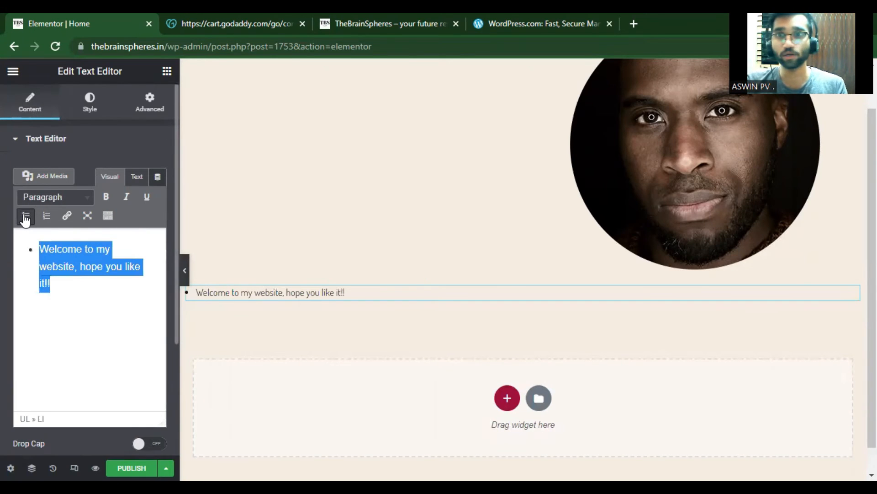
left_click(25, 216)
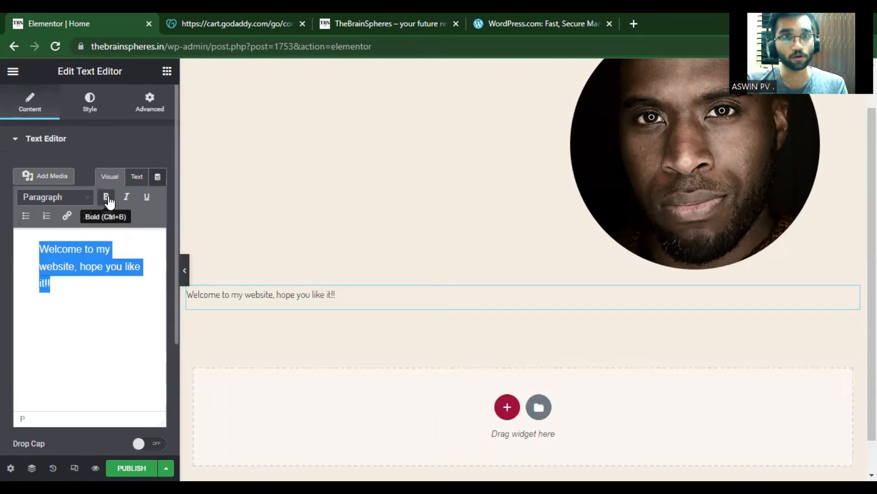
left_click(107, 198)
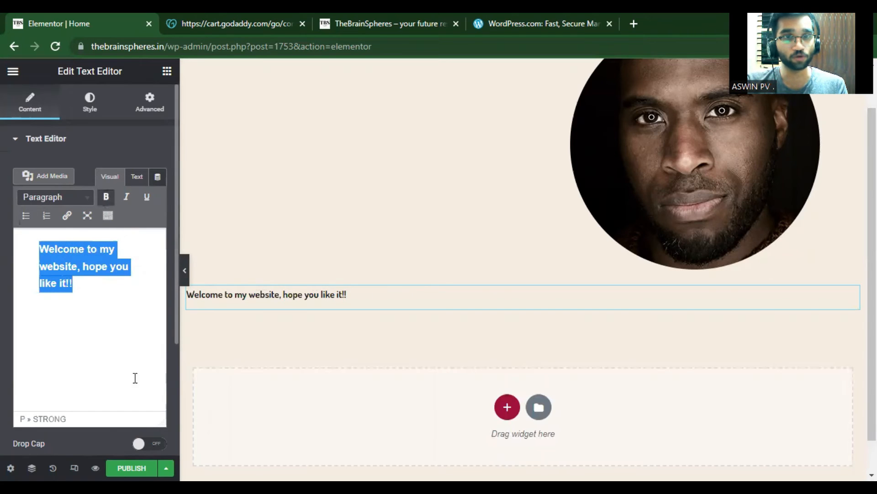
left_click(87, 146)
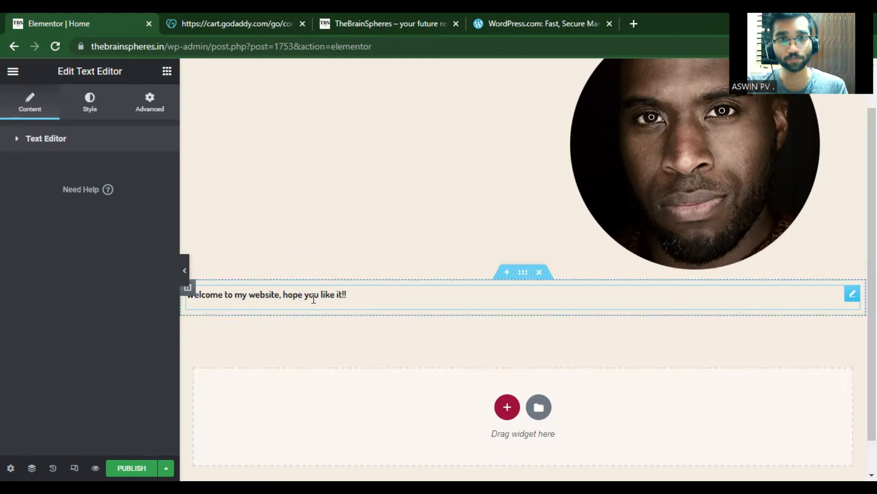
Set the welcome text's color to red, #CF0808, using the color picker.
left_click(90, 98)
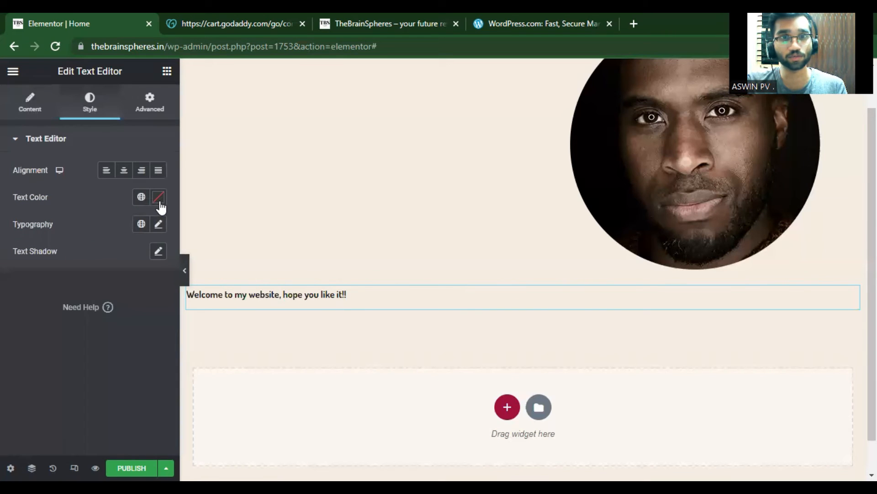
left_click(143, 201)
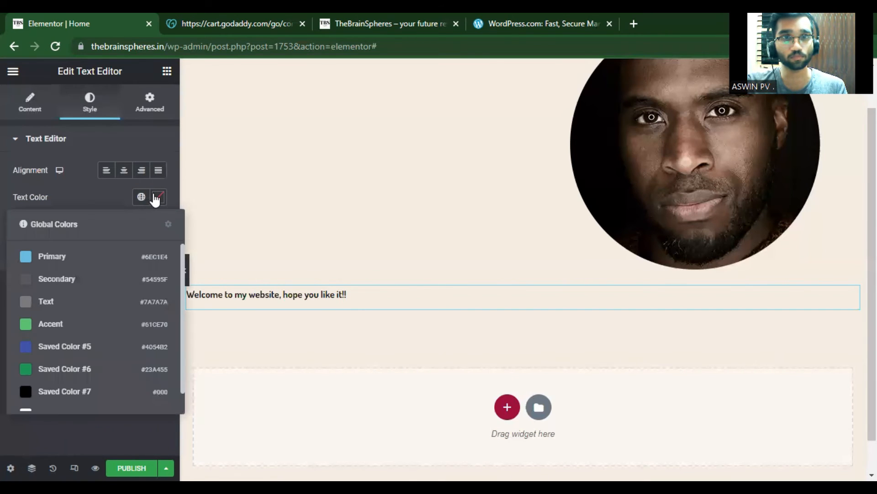
left_click(159, 200)
left_click(158, 199)
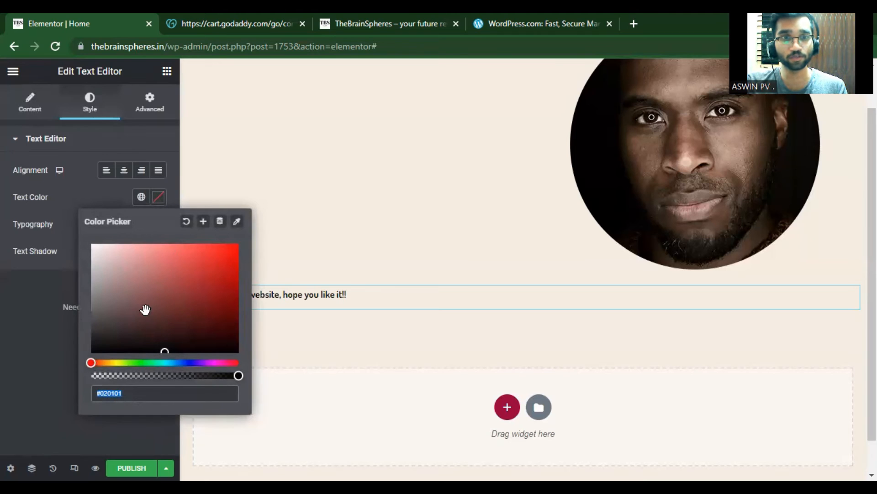
left_click_drag(166, 344, 233, 264)
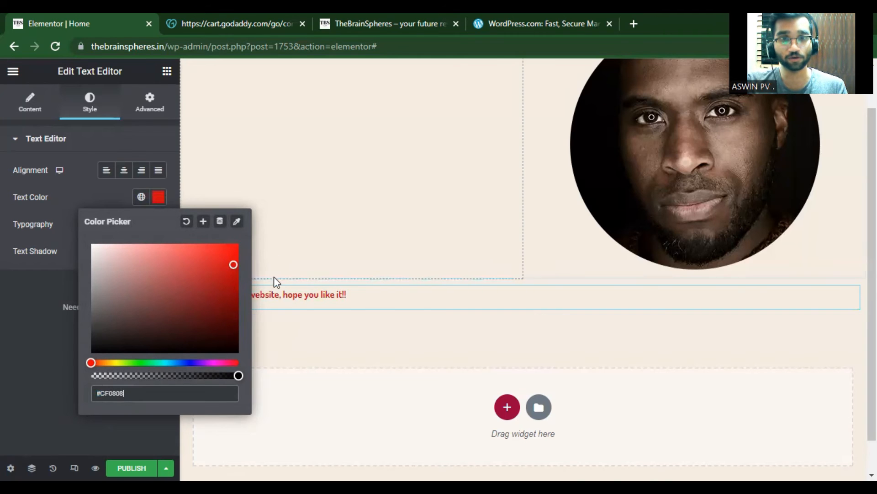
left_click(2, 398)
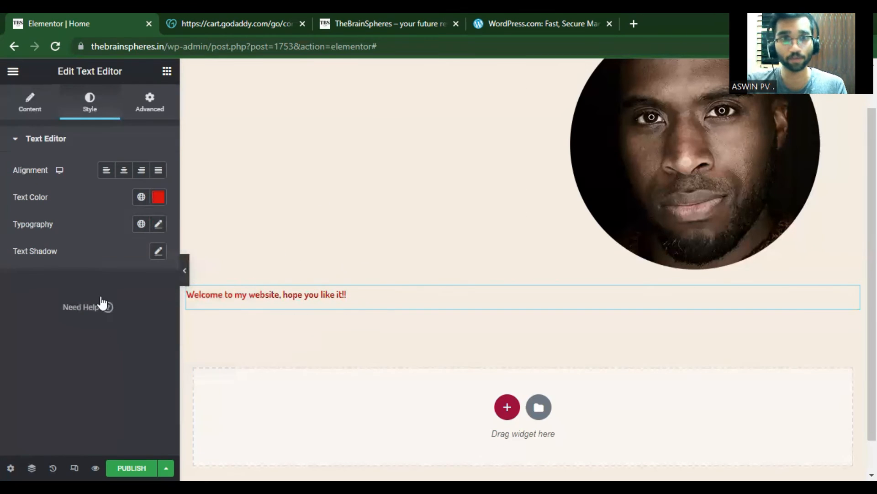
Set the welcome text's typography size to 62 px.
left_click(158, 225)
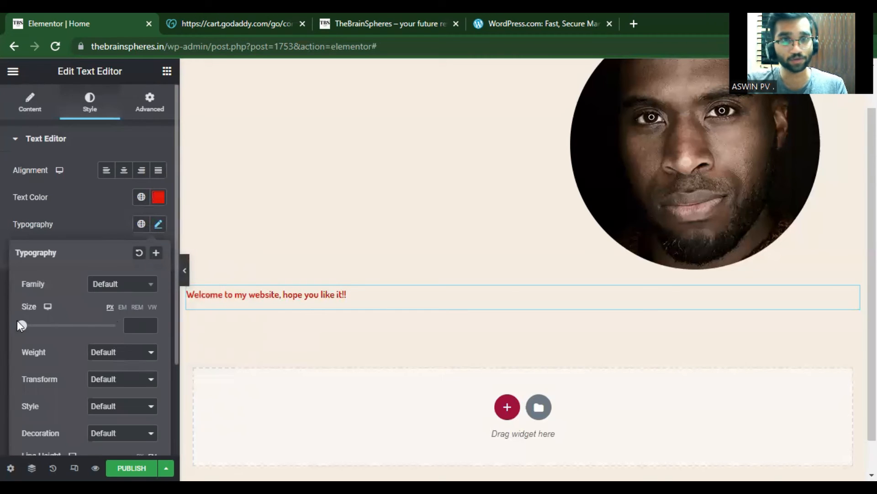
left_click_drag(22, 328, 51, 328)
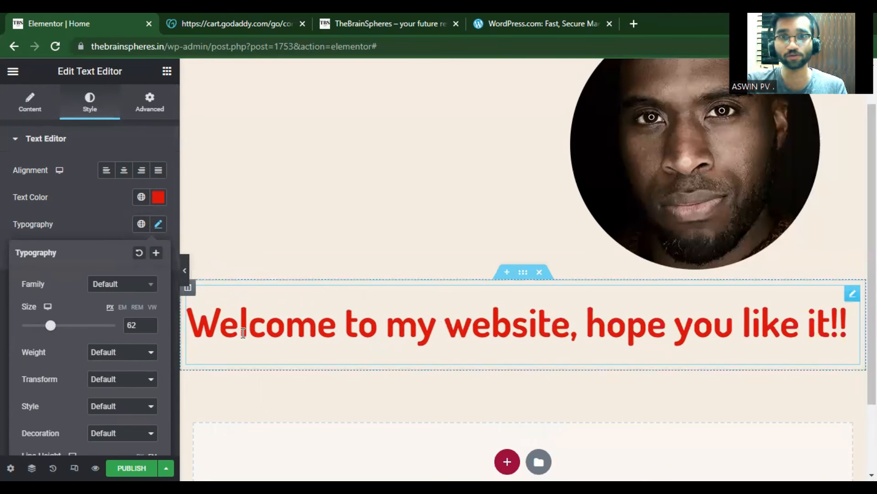
scroll(266, 296, "down", 2)
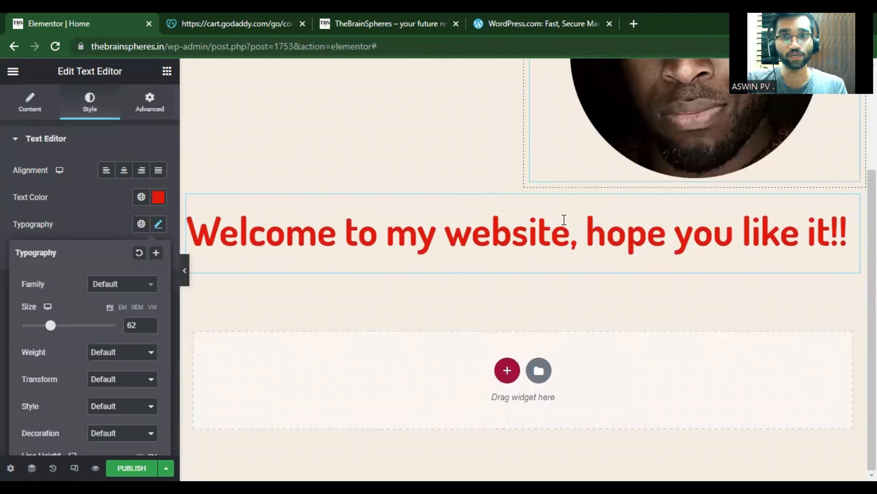
Look through the available font families and set the welcome text's font to Aladin.
scroll(114, 330, "down", 3)
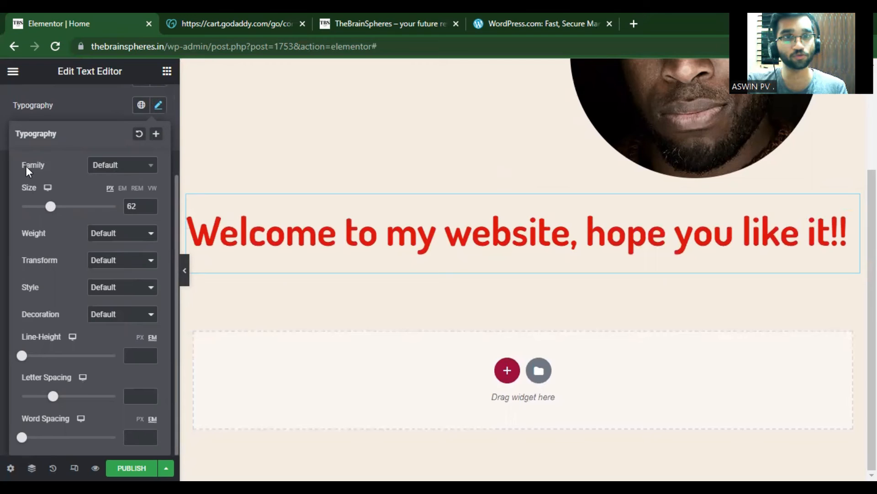
left_click(151, 167)
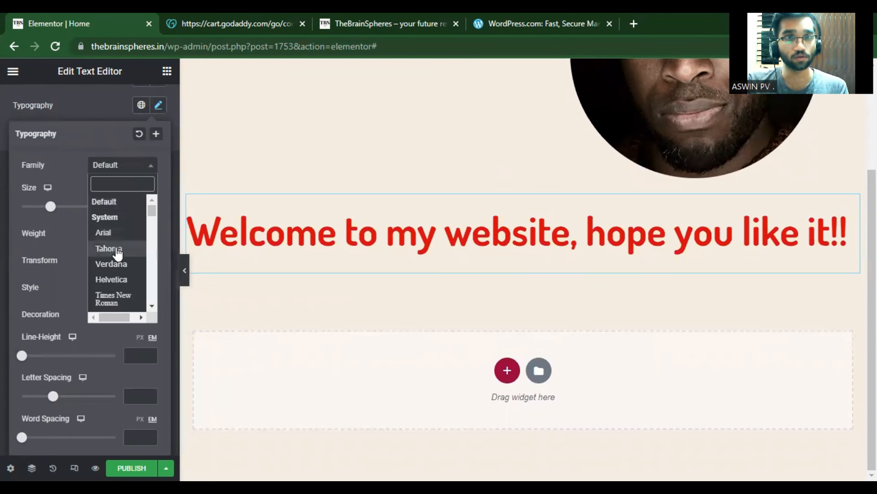
scroll(106, 269, "down", 5)
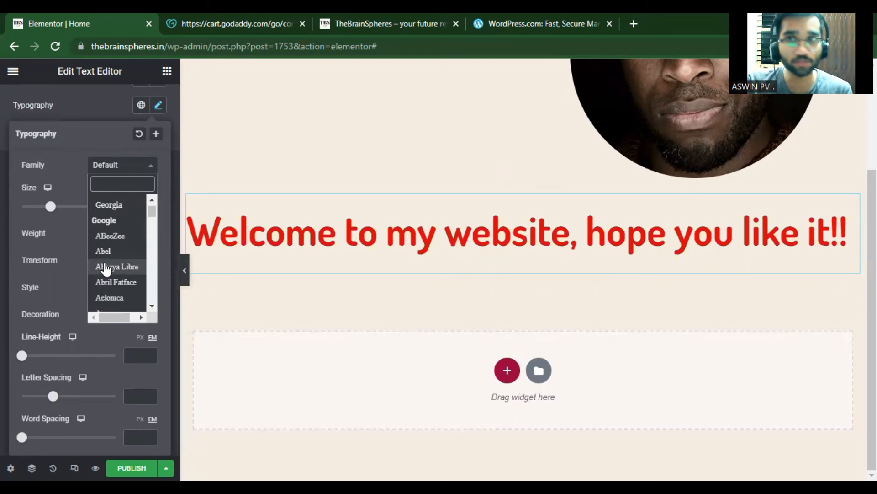
scroll(106, 270, "down", 3)
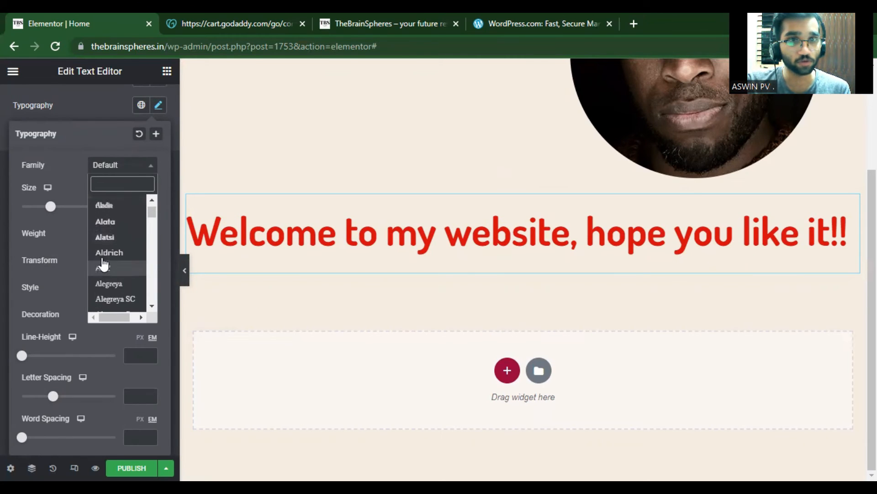
left_click(105, 205)
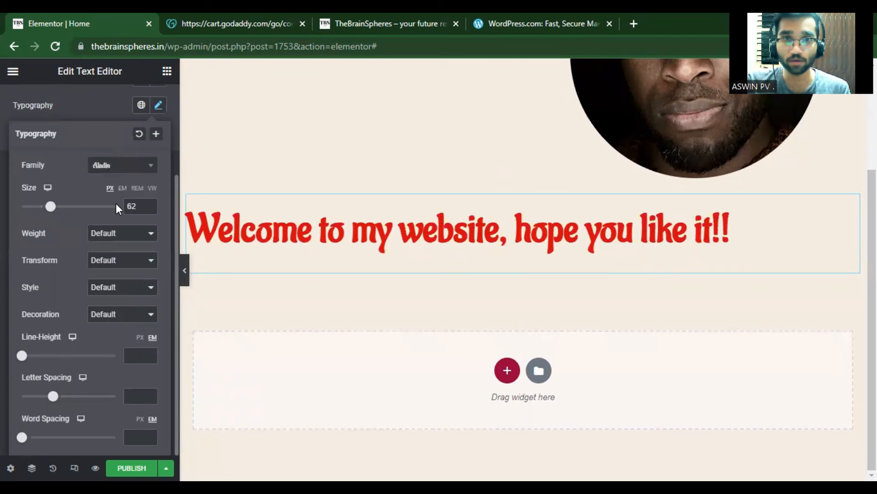
Set the welcome text's font family to Alfa Slab One.
left_click(122, 165)
scroll(119, 270, "down", 4)
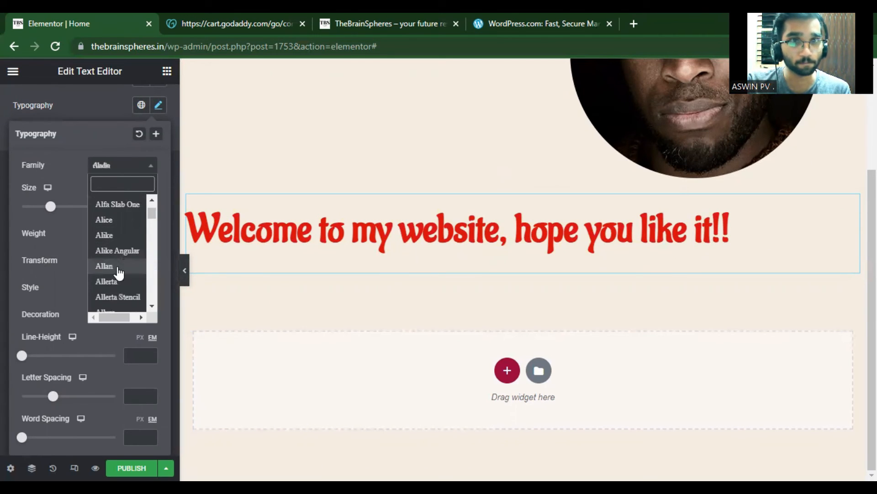
left_click(112, 205)
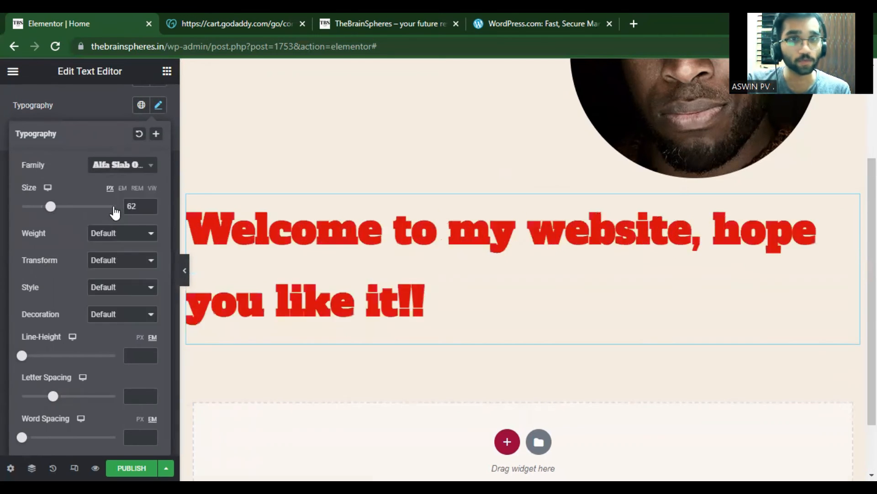
Set the welcome text's font family to Abril Fatface and close the typography settings.
left_click(123, 165)
scroll(116, 270, "down", 5)
scroll(115, 281, "up", 10)
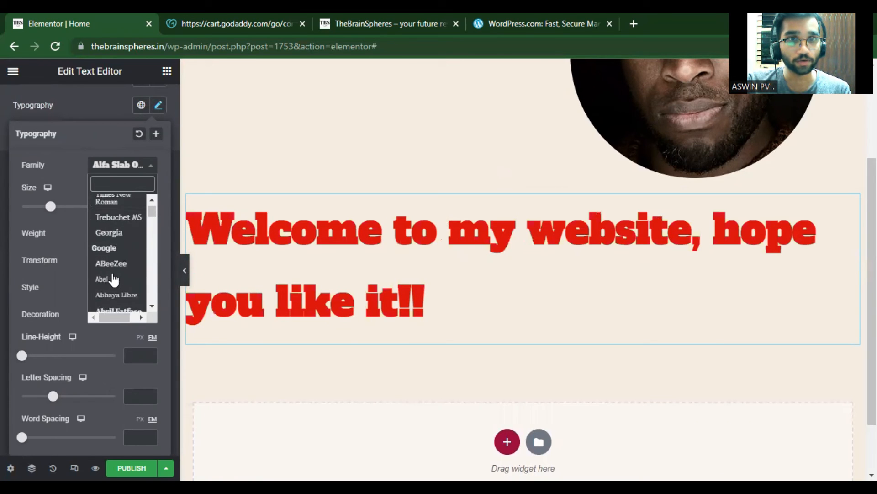
scroll(114, 280, "down", 2)
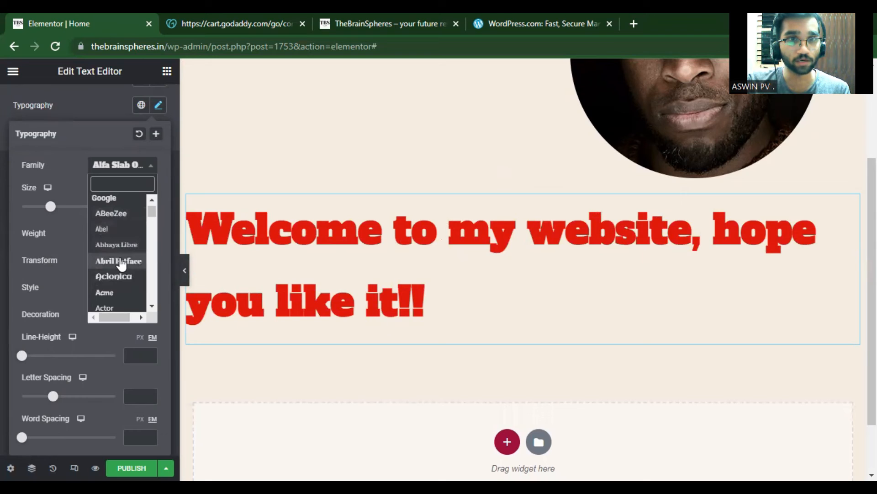
left_click(121, 261)
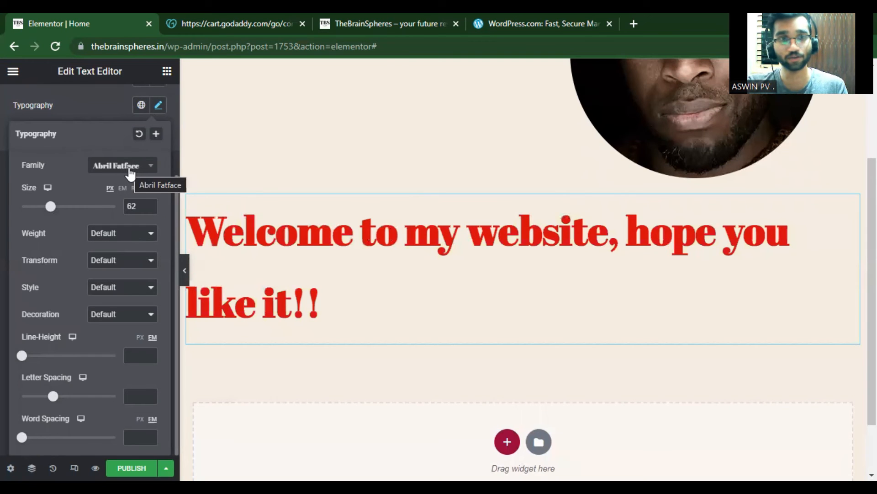
scroll(362, 296, "up", 3)
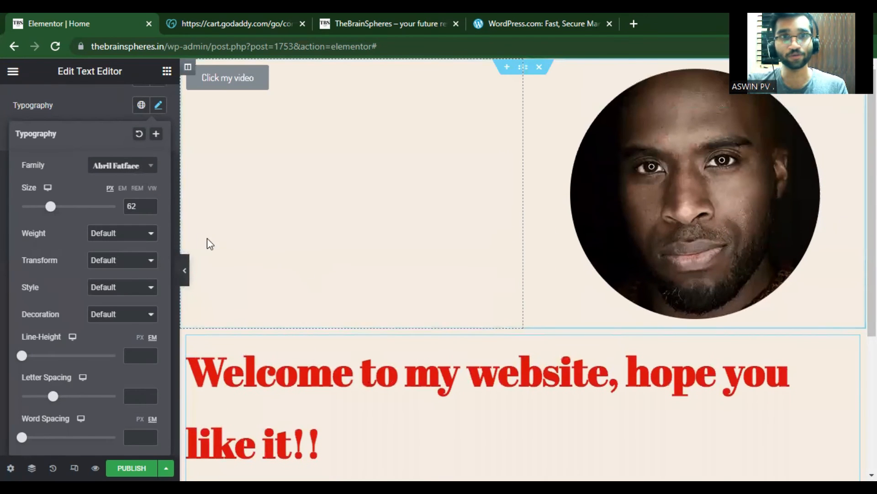
scroll(434, 320, "down", 4)
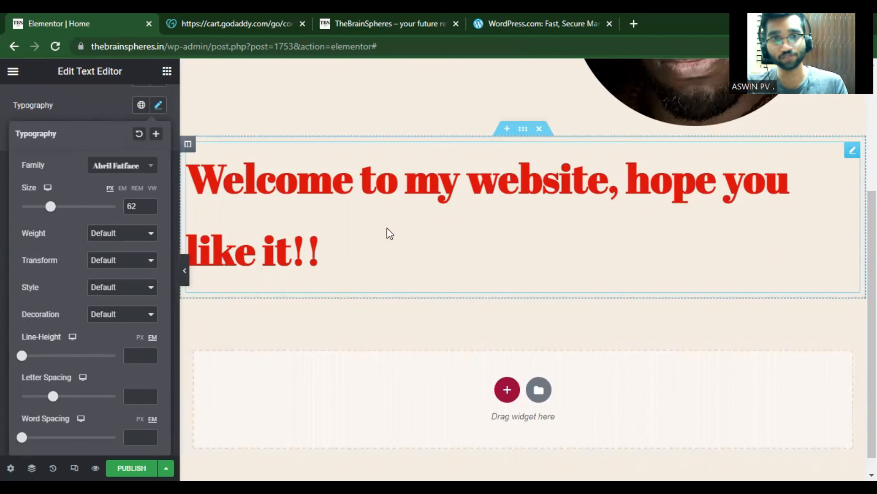
left_click(75, 112)
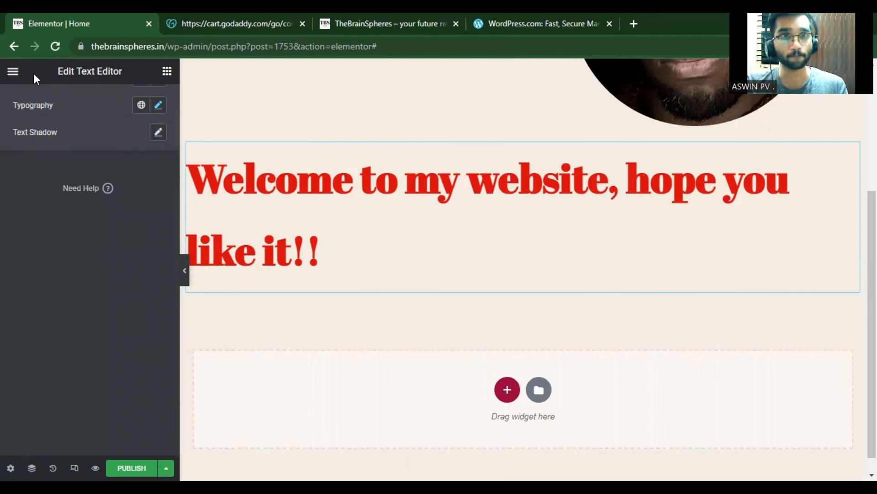
Add a text shadow to the welcome text with blur 89, horizontal offset 12 and vertical offset 67.
scroll(114, 183, "up", 3)
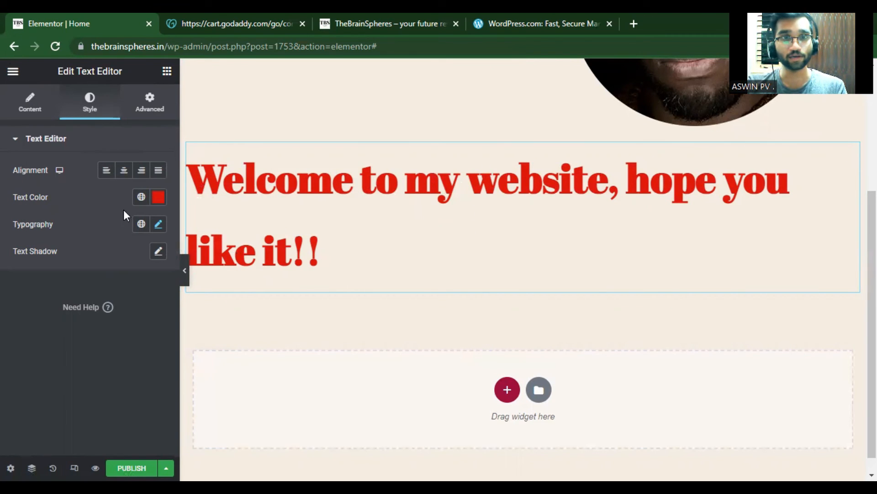
left_click(159, 251)
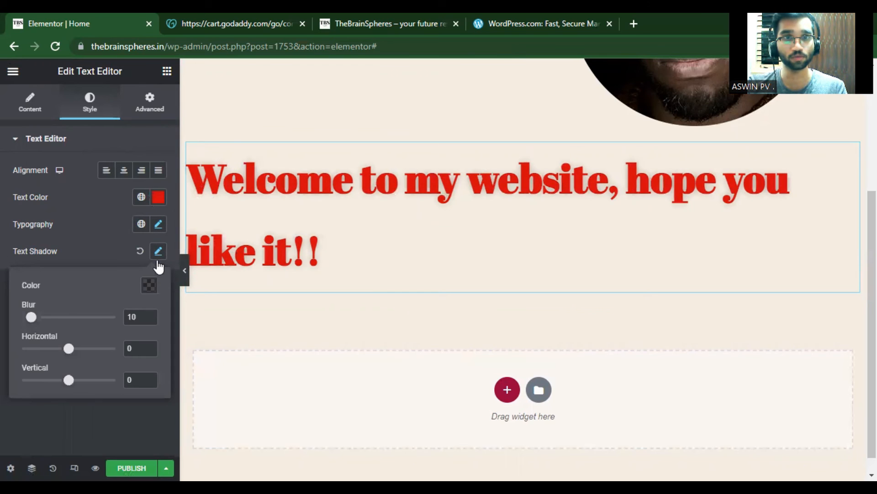
left_click_drag(31, 317, 107, 323)
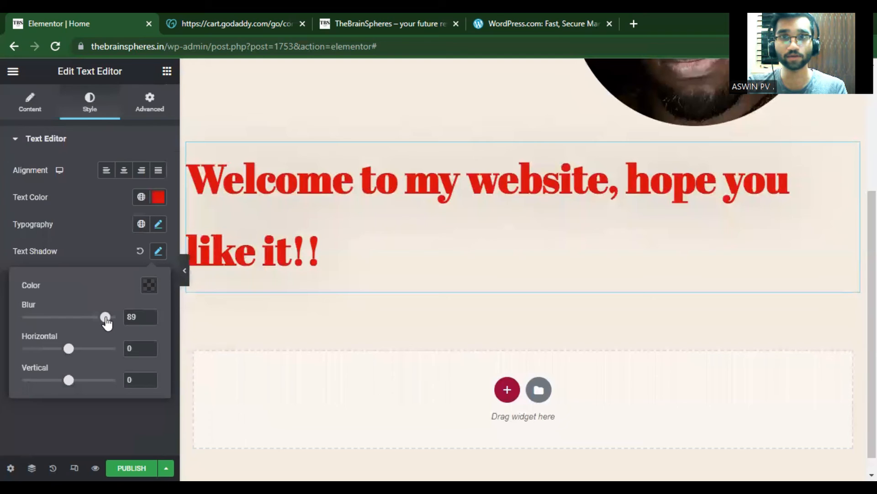
left_click_drag(71, 354, 97, 371)
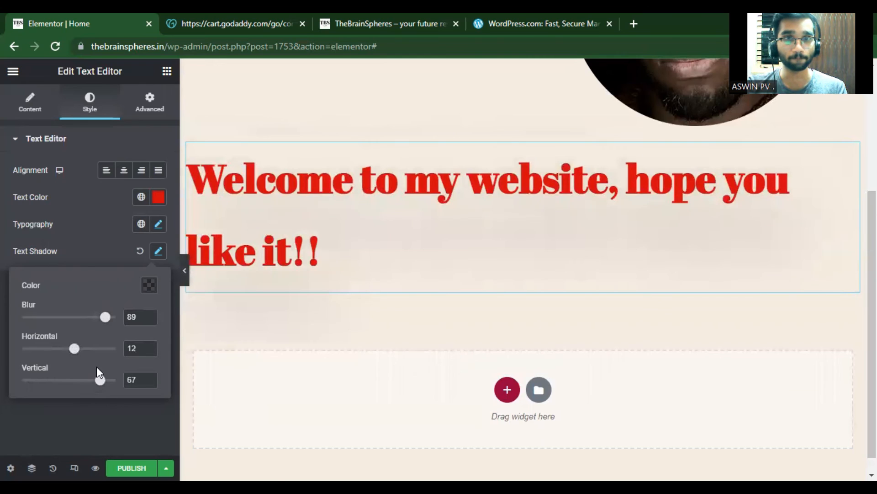
Give the welcome text a gradient background for its hover state, with red #E71818 as the first color.
left_click(139, 111)
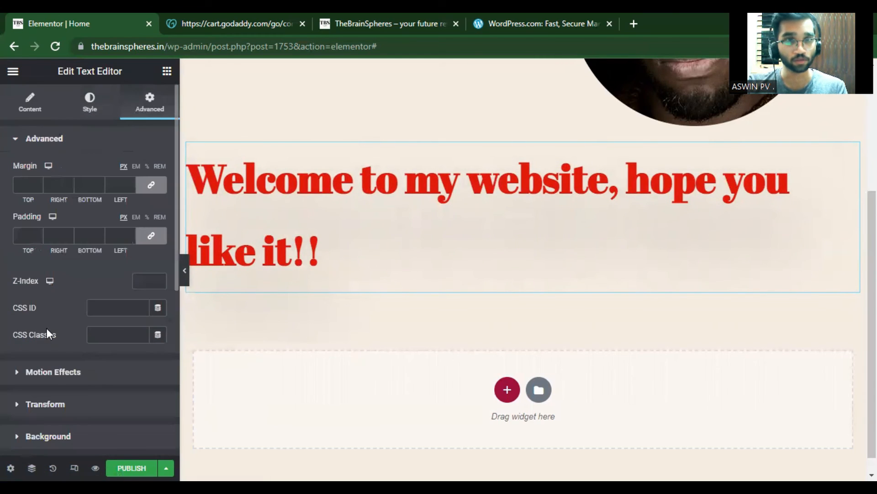
scroll(66, 360, "down", 3)
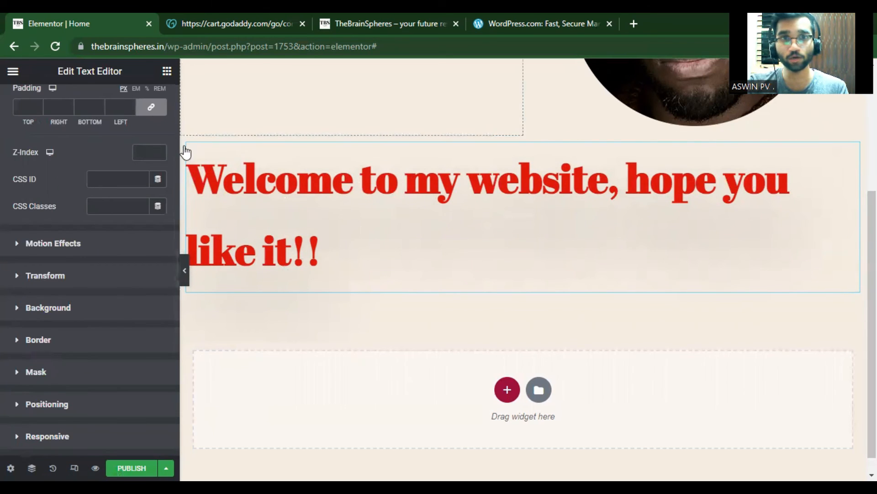
left_click(31, 312)
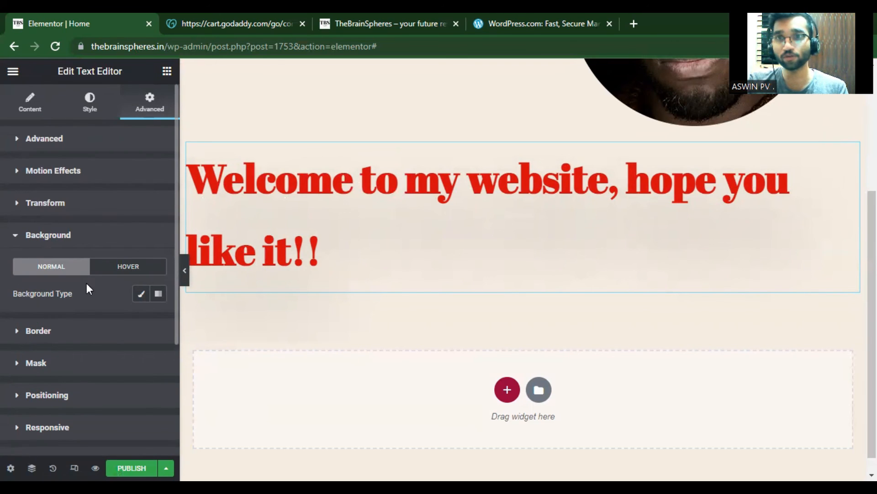
left_click(109, 272)
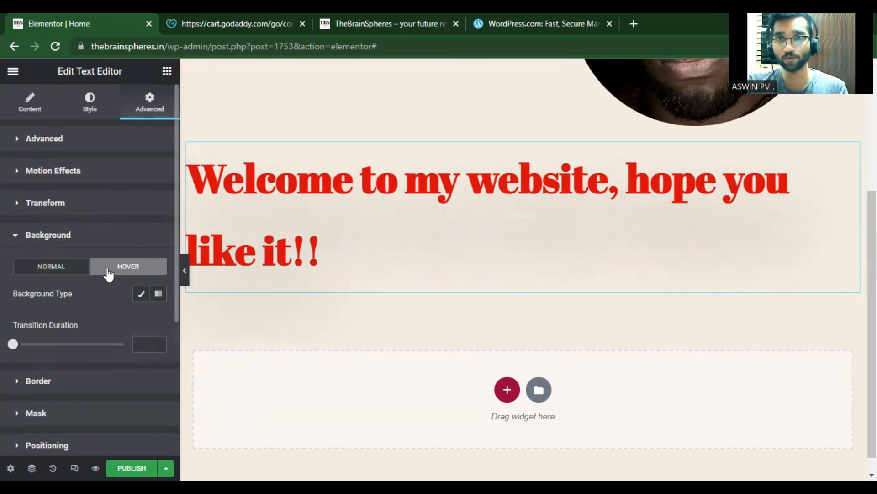
left_click(158, 297)
scroll(80, 316, "down", 3)
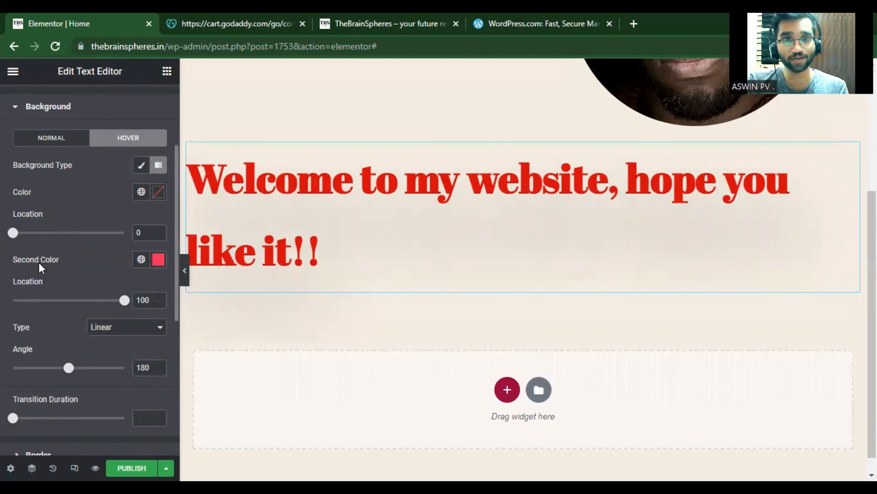
left_click(158, 193)
mouse_move(126, 333)
left_mouse_down()
mouse_move(176, 272)
mouse_move(212, 245)
mouse_move(223, 249)
left_mouse_up()
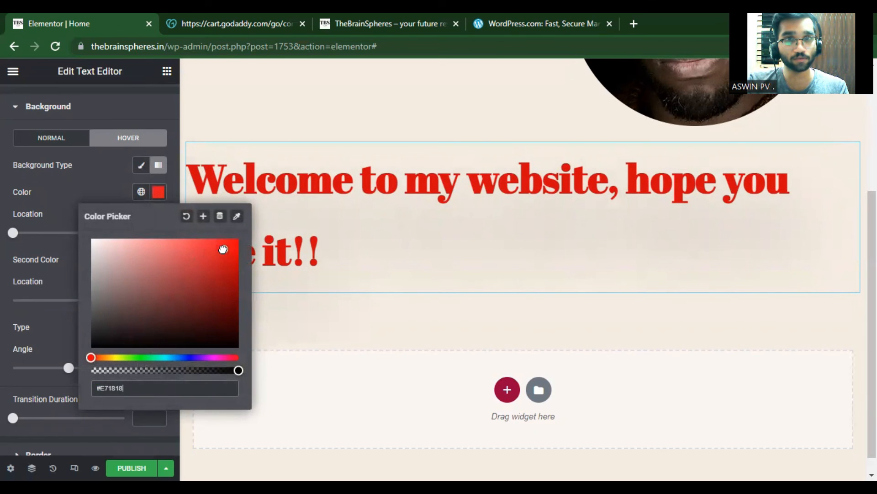
left_click(61, 212)
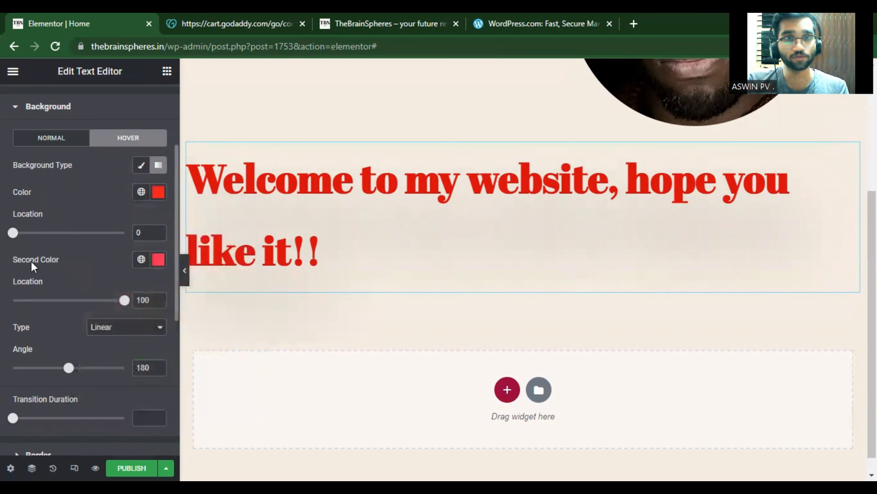
Set the second color of the hover background gradient to a near-black shade.
left_click(158, 259)
mouse_move(198, 340)
left_mouse_down()
mouse_move(113, 407)
mouse_move(109, 384)
left_mouse_up()
left_click(51, 319)
scroll(51, 319, "down", 3)
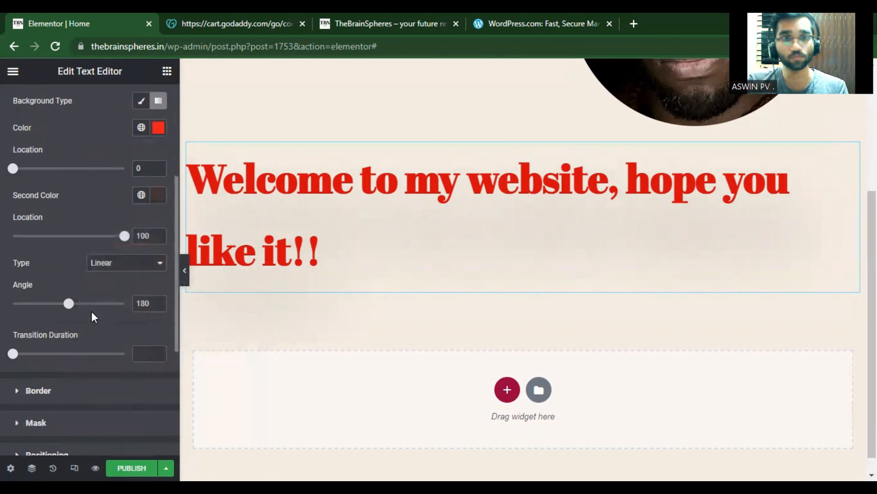
Add a border of type Double around the welcome text in its normal state.
scroll(102, 300, "down", 3)
scroll(86, 319, "up", 2)
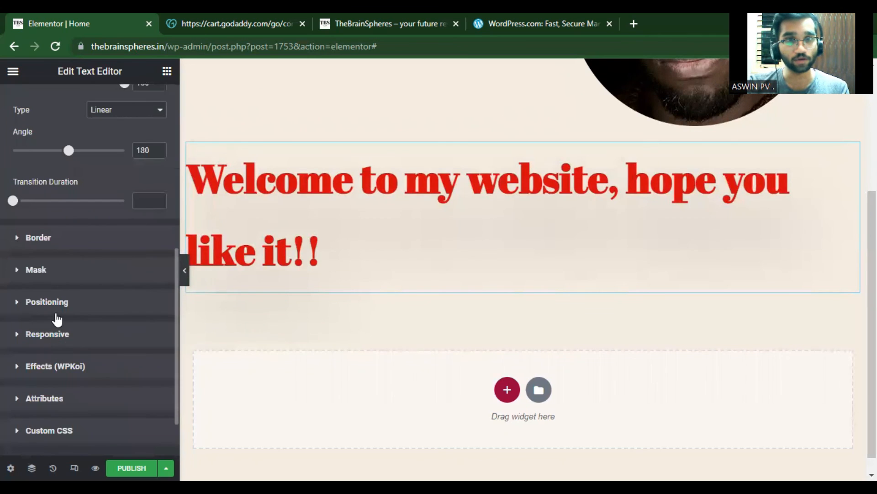
left_click(50, 242)
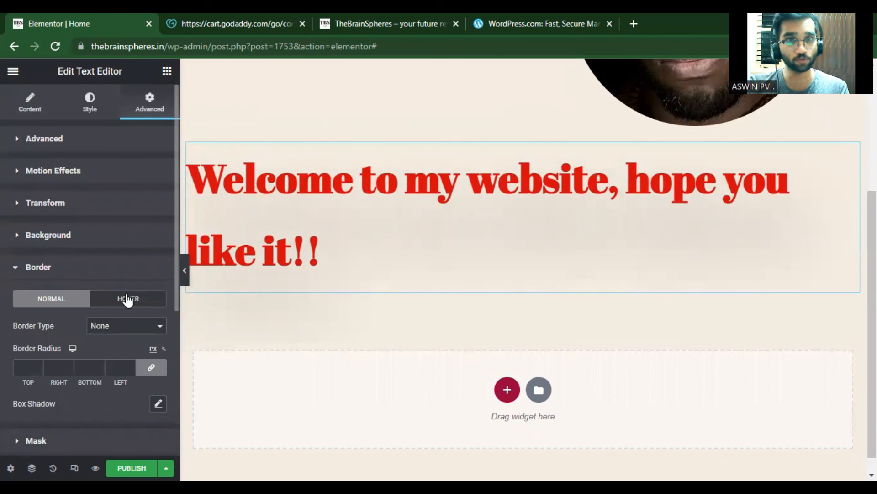
left_click(113, 326)
left_click(108, 360)
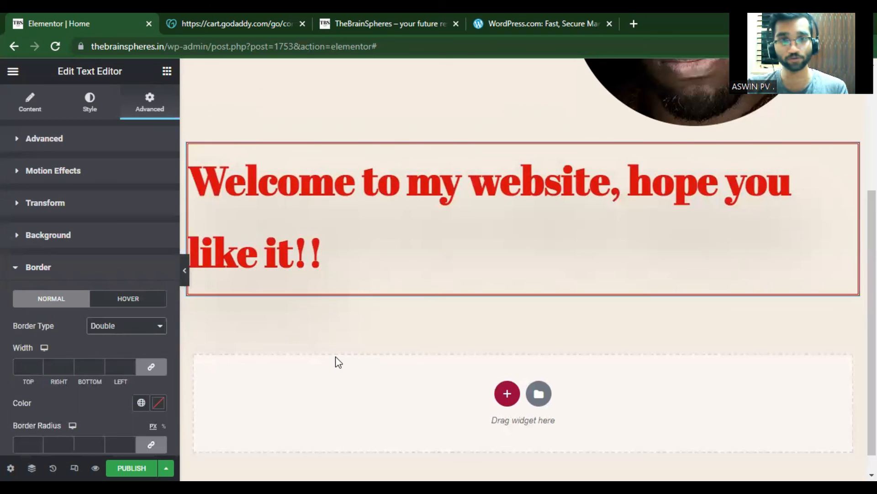
Insert a single-column section below the welcome text and place a Text Editor widget in it.
scroll(338, 360, "down", 1)
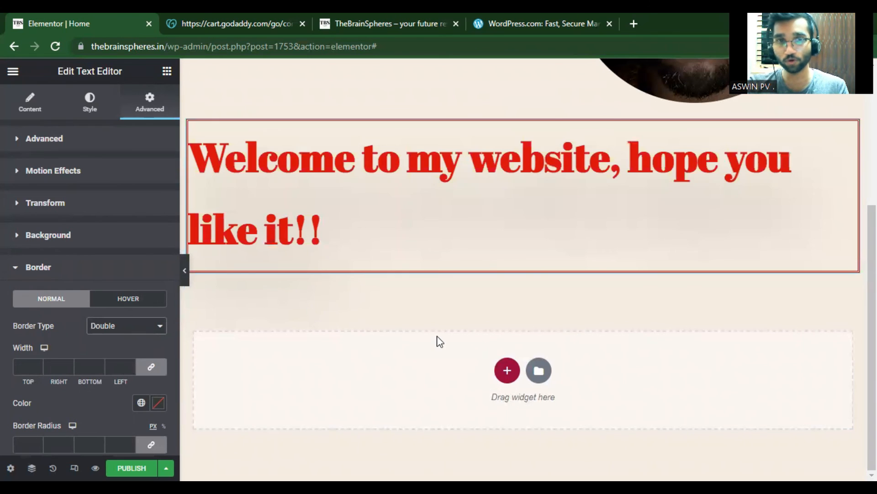
left_click(503, 378)
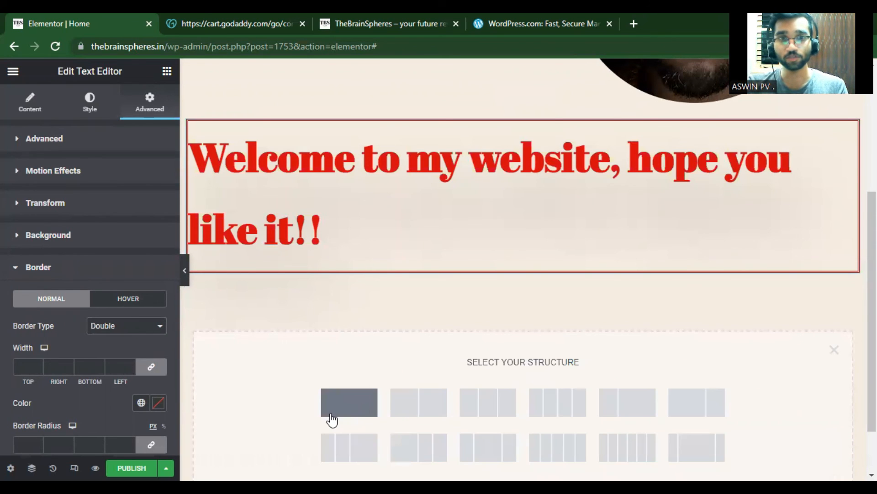
left_click(357, 404)
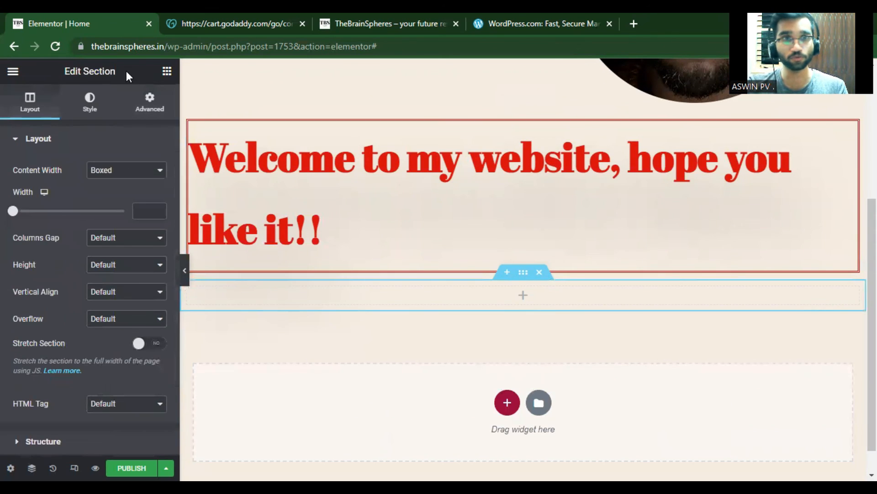
left_click(167, 71)
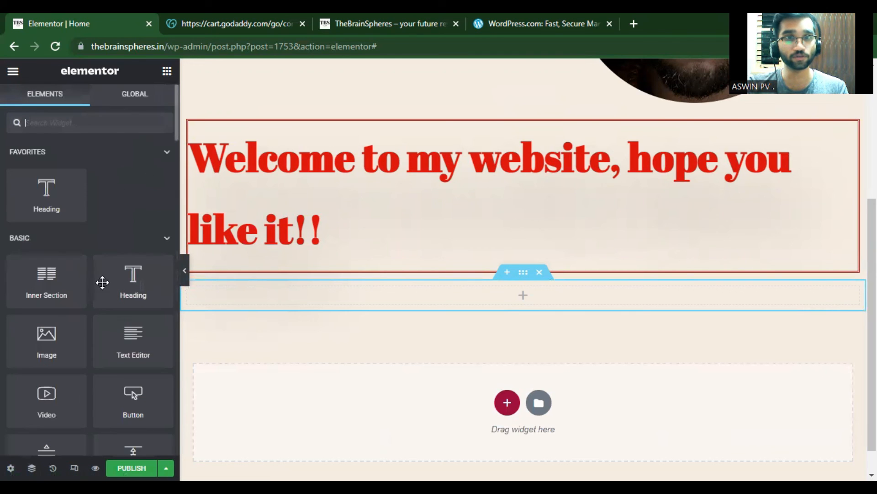
left_click_drag(142, 332, 370, 293)
Replace the new text widget's placeholder content with "Hi. How are you".
left_click_drag(139, 341, 36, 241)
type("H")
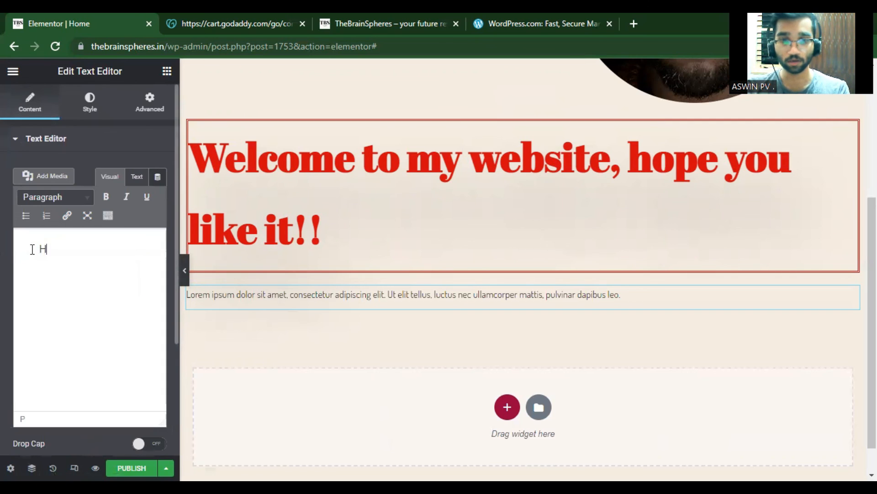
type("i. How are you")
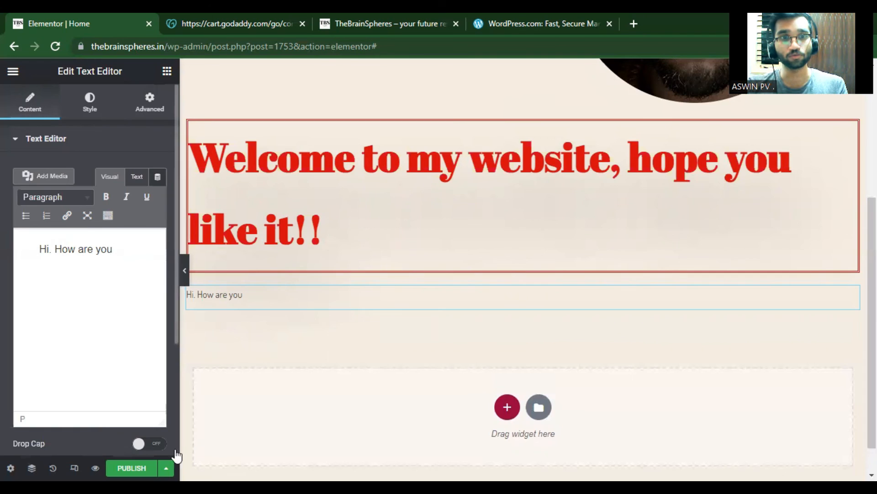
scroll(461, 319, "up", 1)
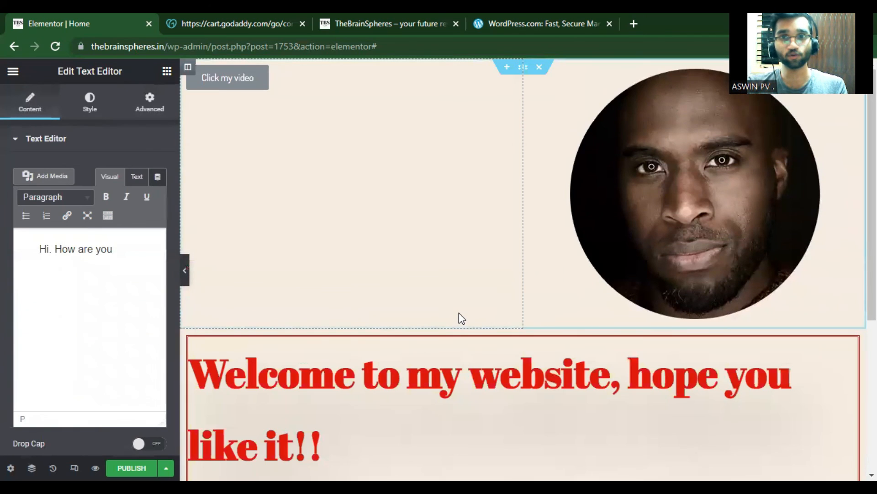
scroll(459, 313, "down", 5)
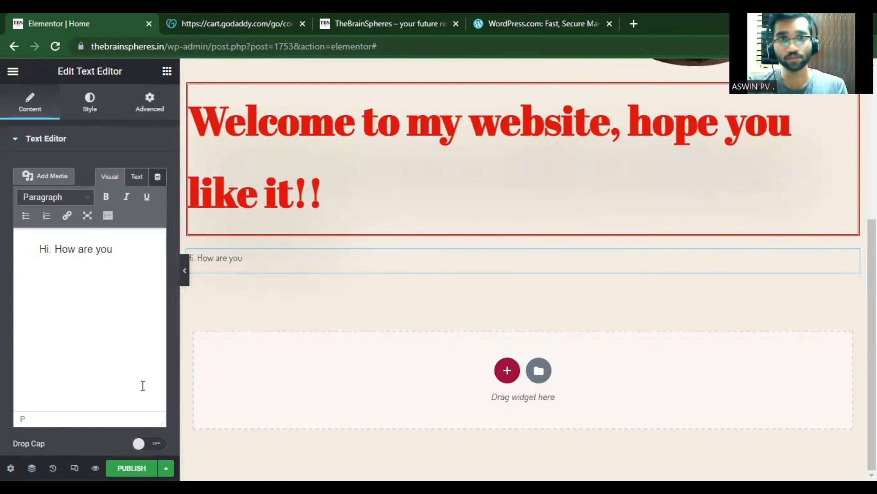
scroll(197, 345, "up", 1)
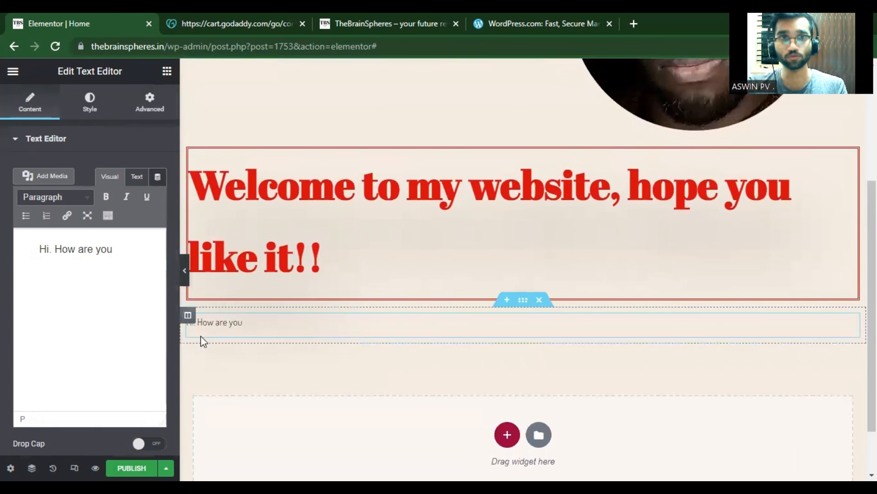